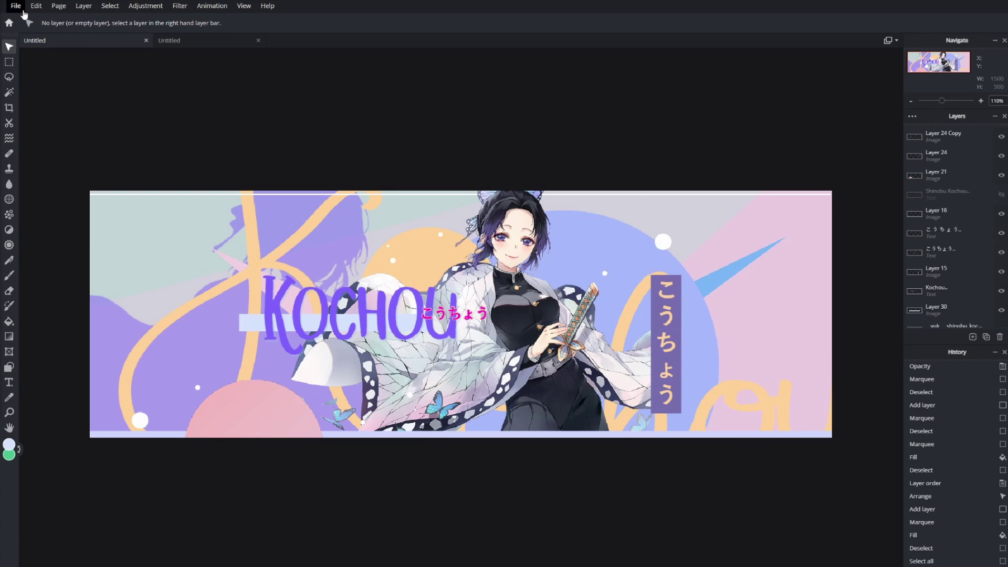
Create a new blank document from the Twitter Cover preset at 1500 × 500 px.
left_click(16, 7)
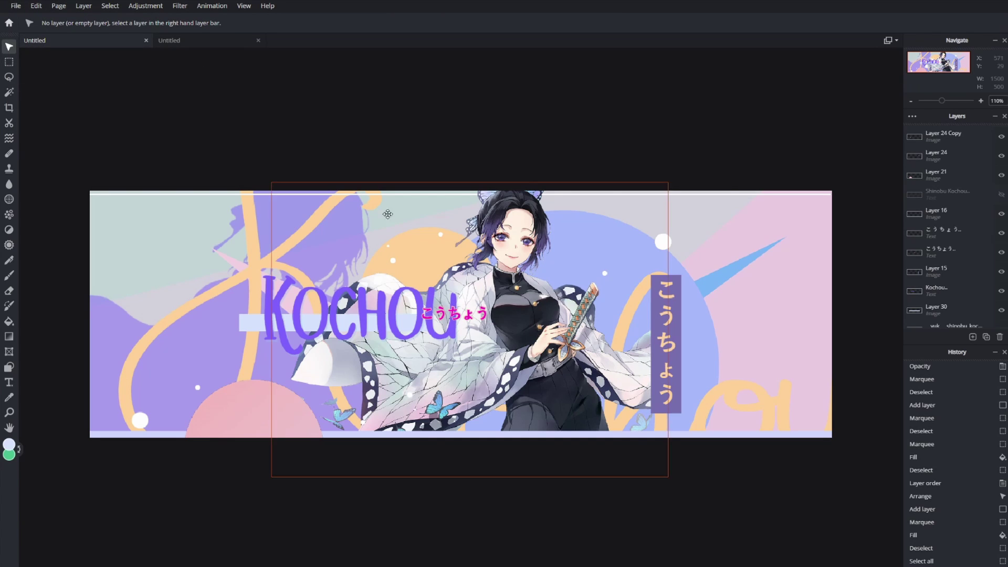
left_click(362, 295)
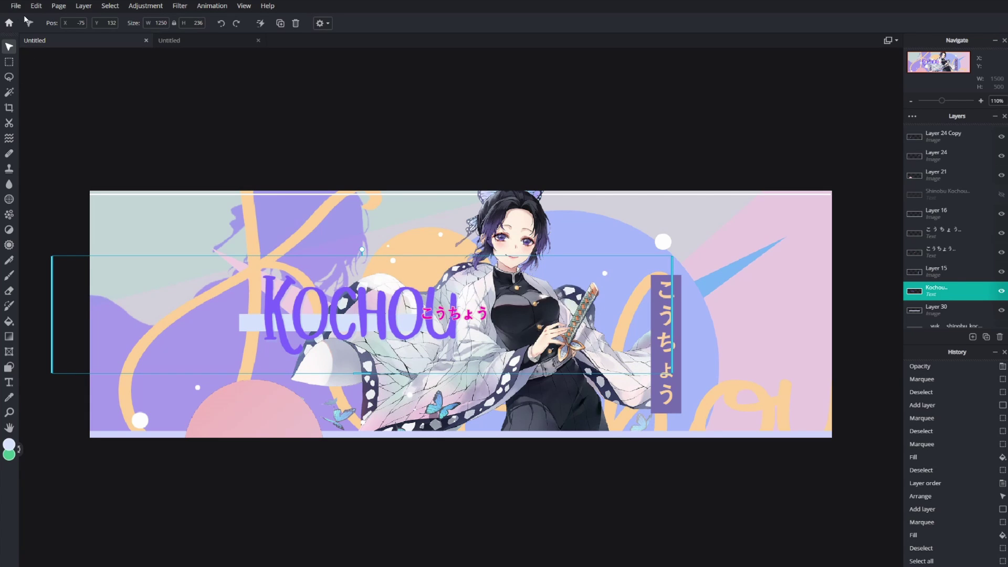
left_click(15, 6)
left_click(24, 19)
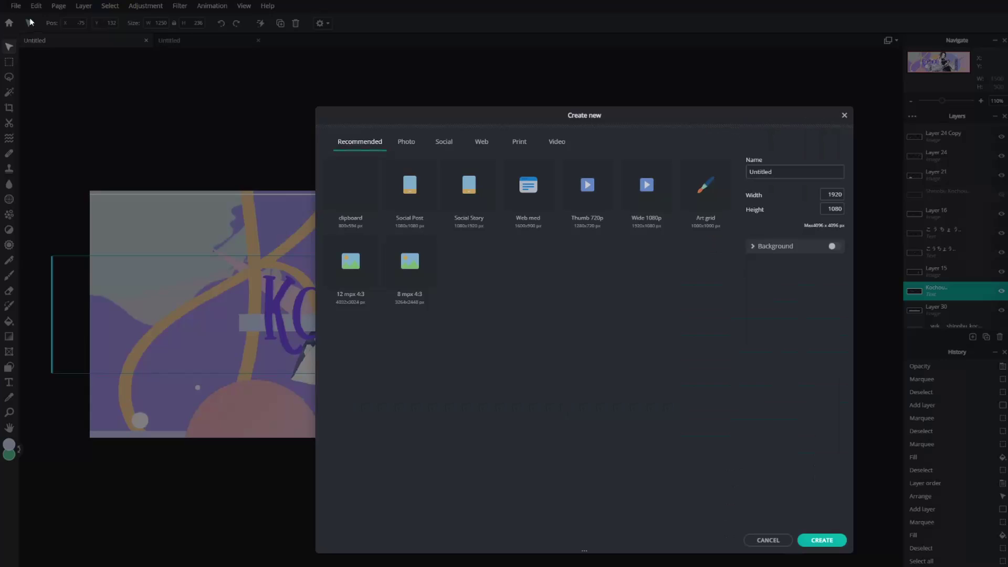
left_click(450, 146)
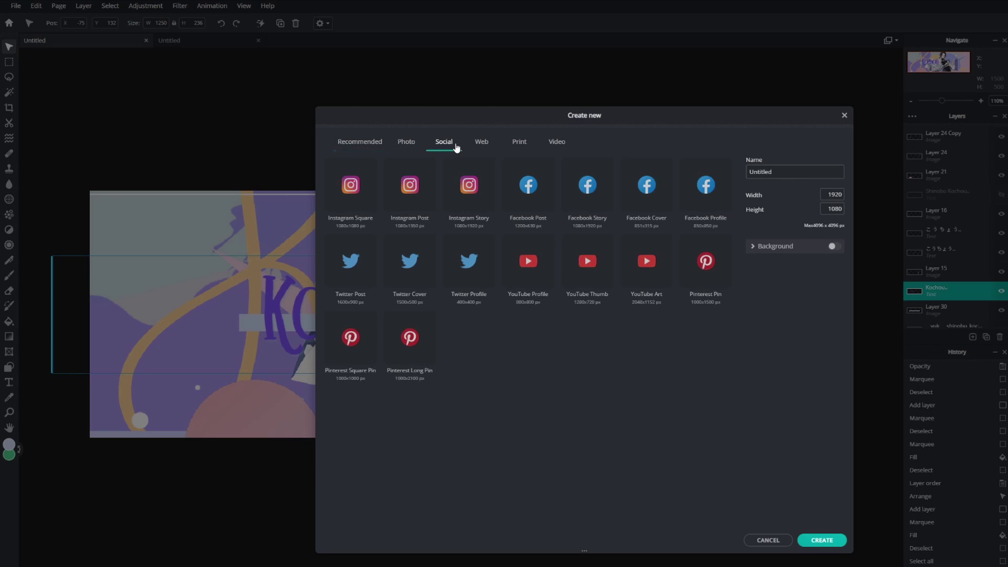
left_click(405, 277)
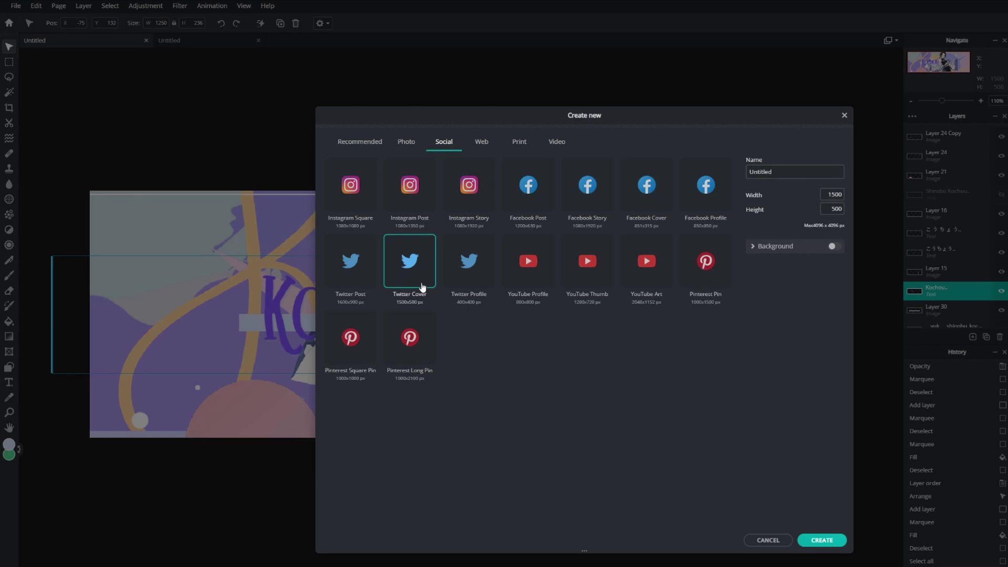
left_click(822, 541)
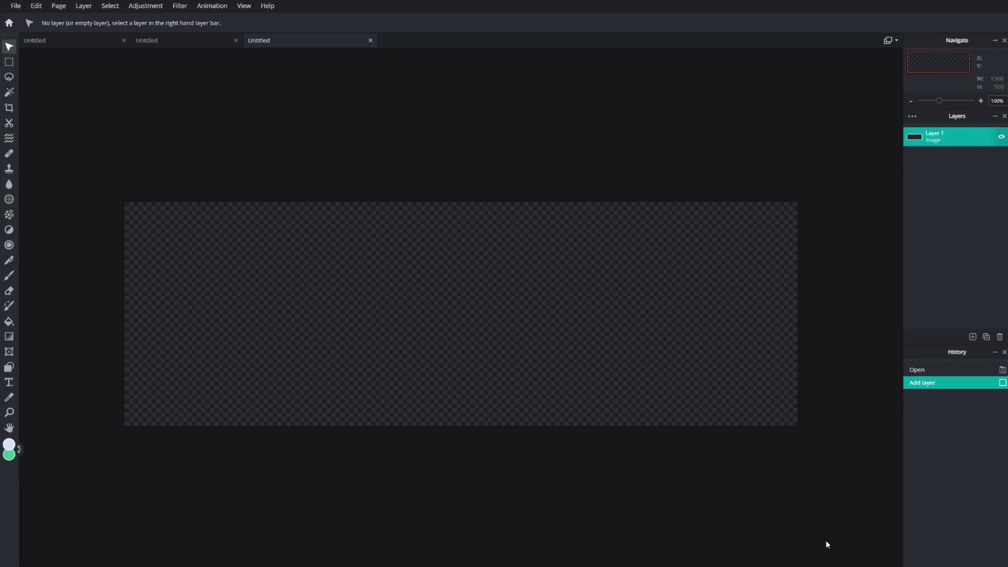
Copy the character image from the second open document into the new banner, removing the extra duplicates.
left_click(168, 41)
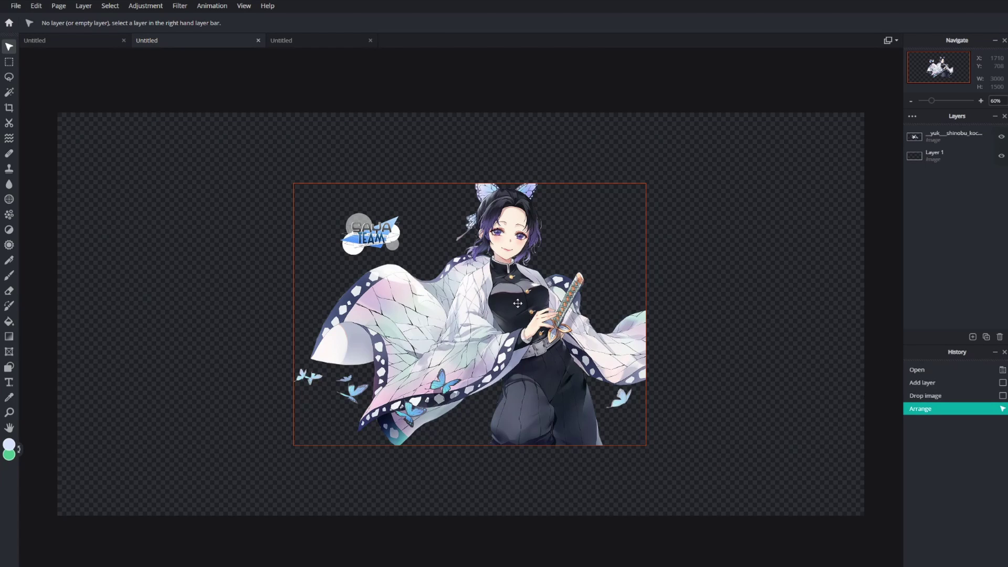
left_click_drag(518, 304, 443, 334)
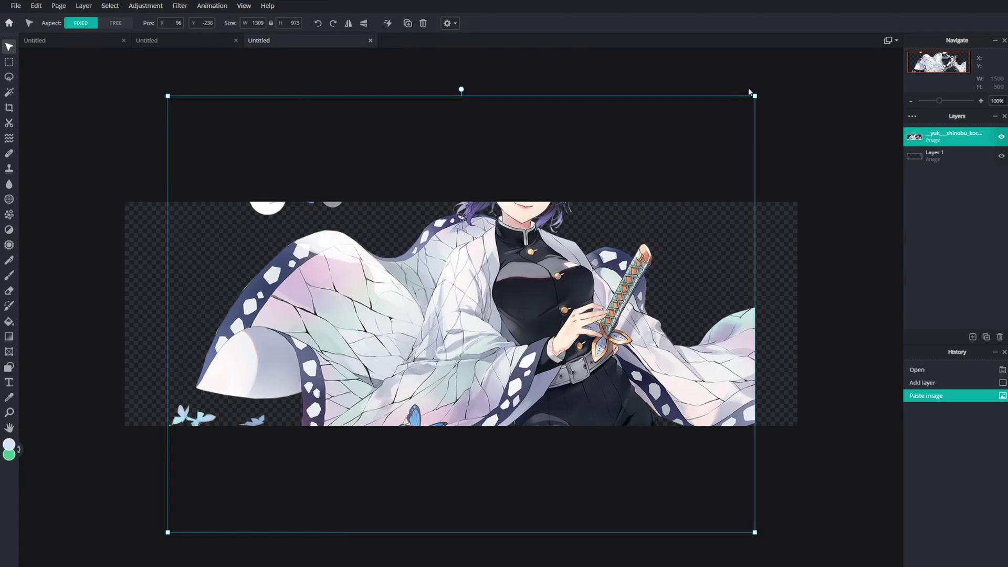
left_click_drag(754, 94, 620, 198)
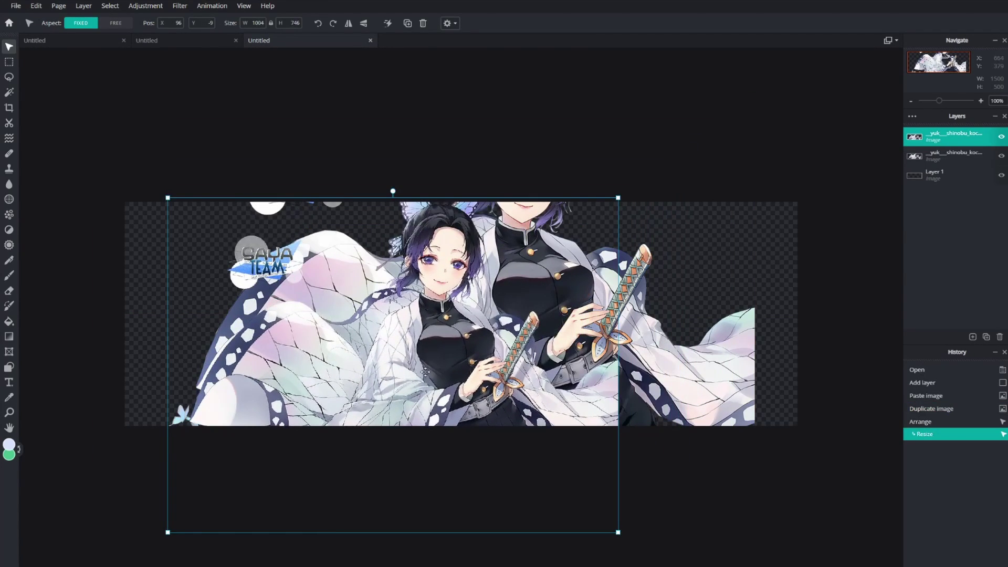
key("Delete")
left_click_drag(516, 289, 533, 326)
key("ctrl+j")
Scale the character image down to about 848 × 630 px and centre it horizontally near the canvas's upper edge.
left_click_drag(775, 132, 693, 197)
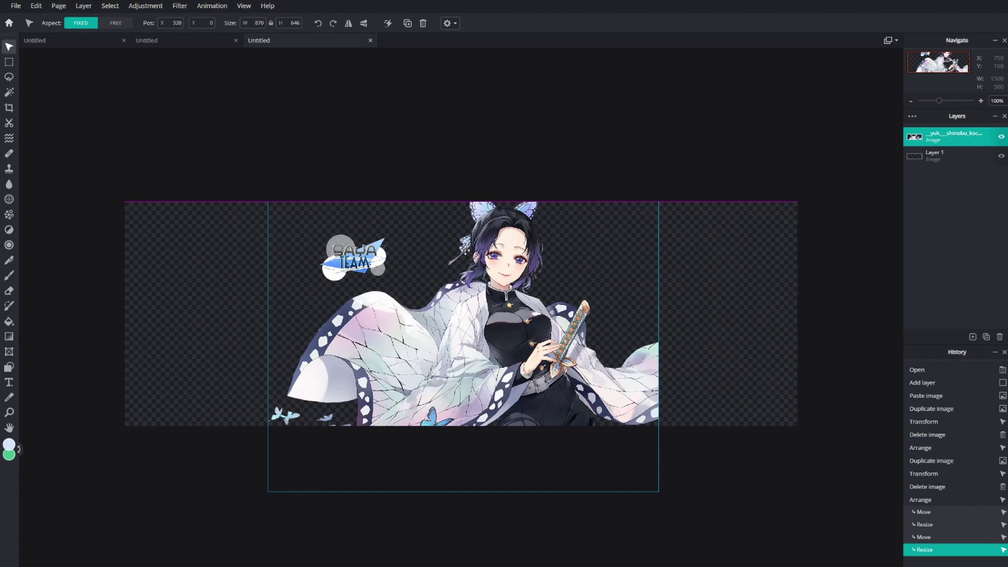
left_click_drag(659, 202, 648, 209)
left_click_drag(554, 241, 556, 233)
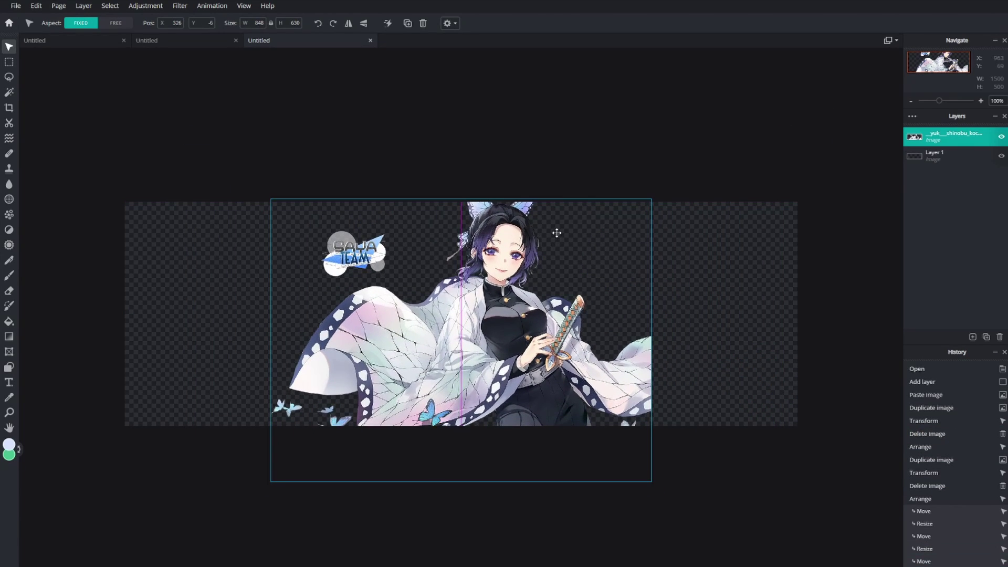
left_click(736, 254)
scroll(675, 373, "up", 4)
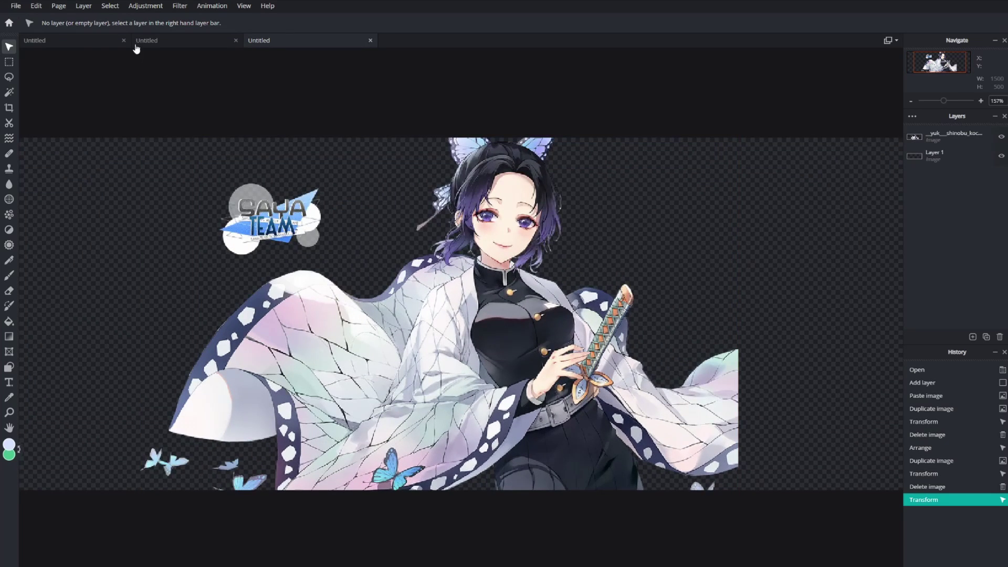
Erase the Saya Team logo from the character layer using a rectangular selection of about 205 × 131 px, and deselect.
left_click(87, 40)
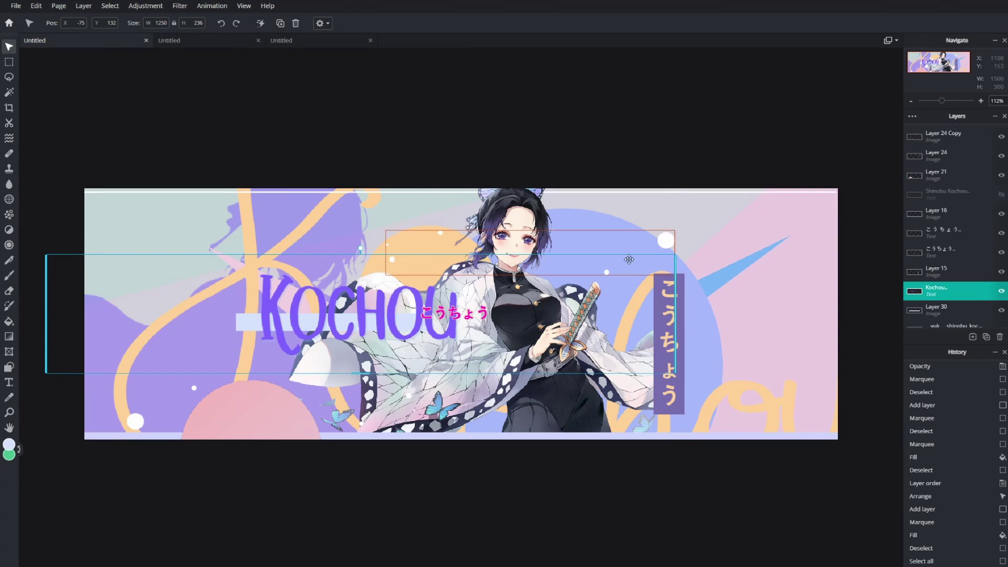
left_click(315, 40)
left_click(9, 62)
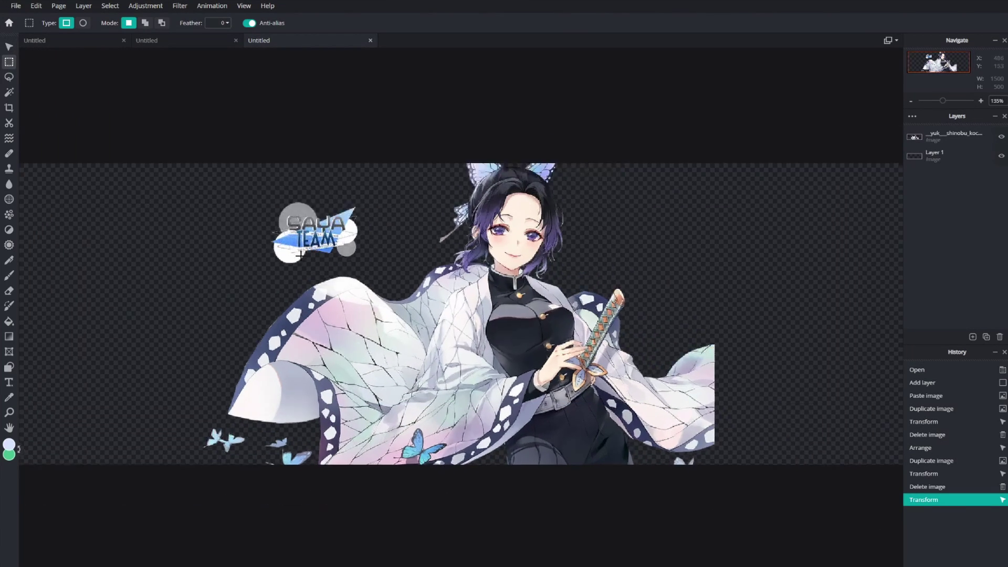
scroll(300, 255, "up", 2)
left_click_drag(241, 160, 396, 259)
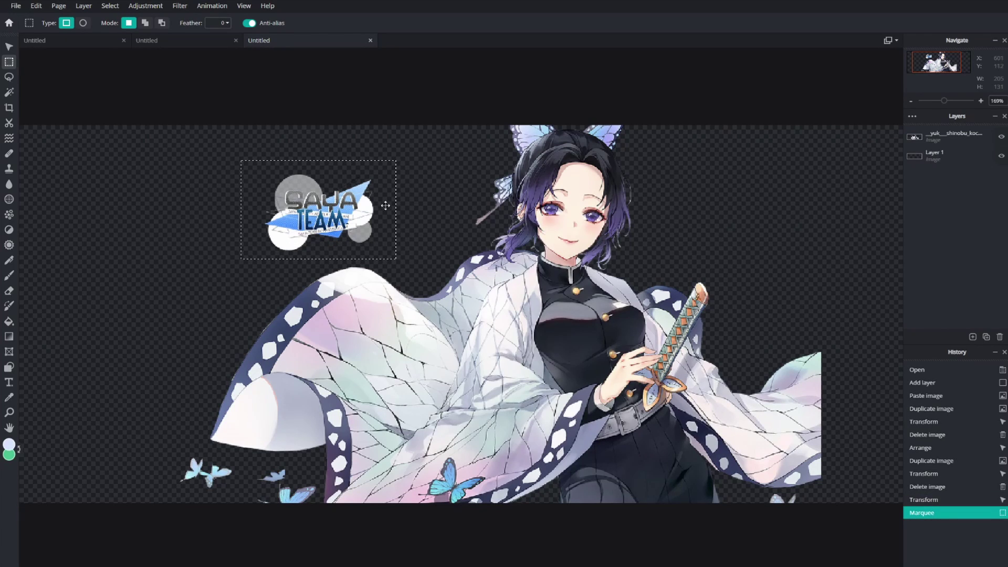
left_click(945, 136)
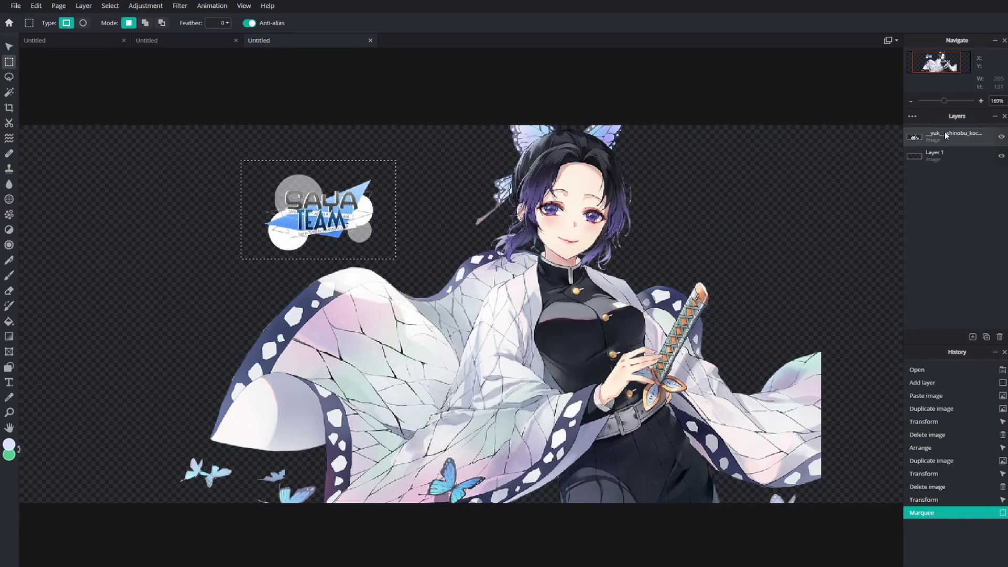
key("Delete")
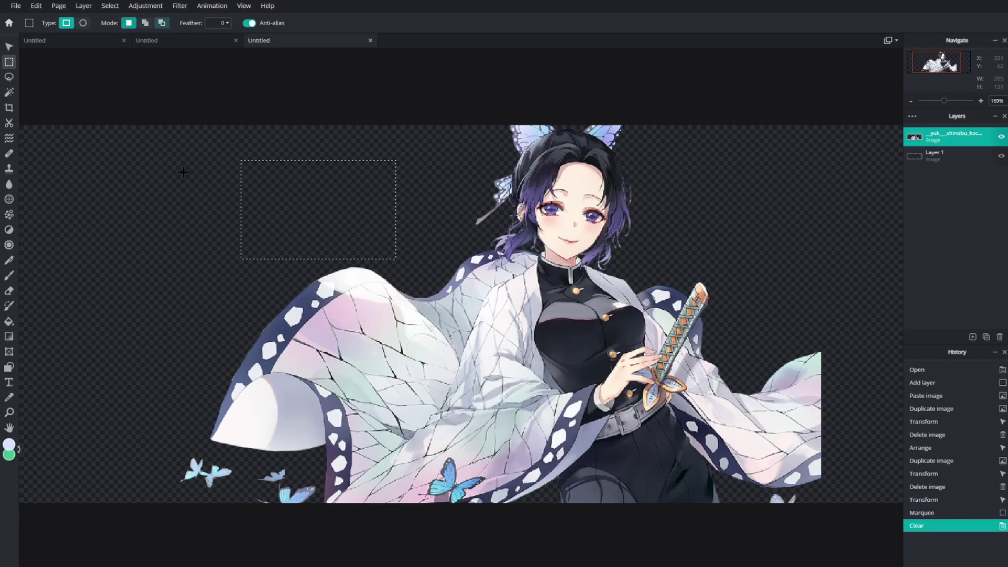
key("ctrl+d")
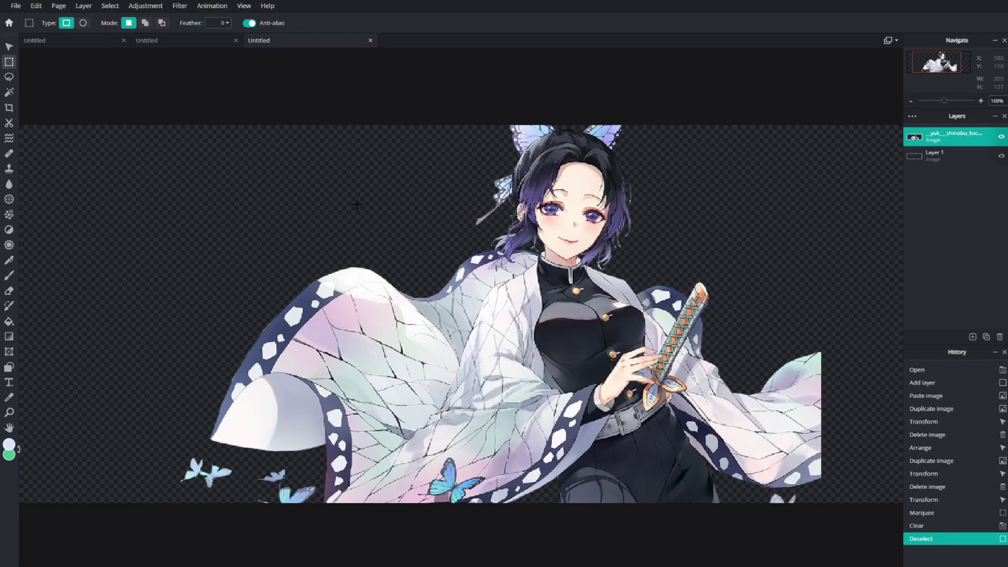
Pick a colour from the character artwork and fill Layer 1 with a solid pale greyish-lavender background.
left_click(9, 46)
scroll(432, 205, "down", 3)
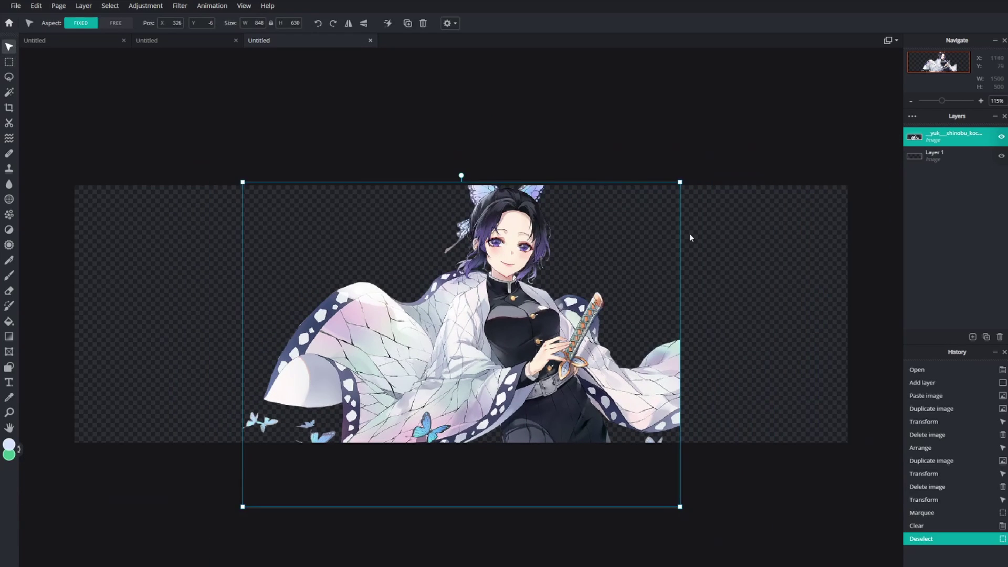
left_click(691, 237)
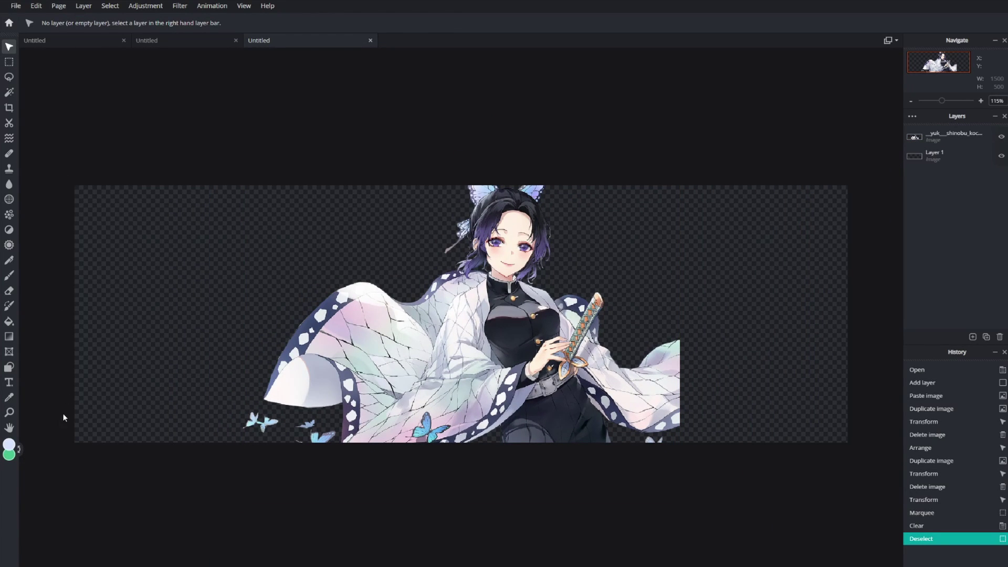
left_click(945, 157)
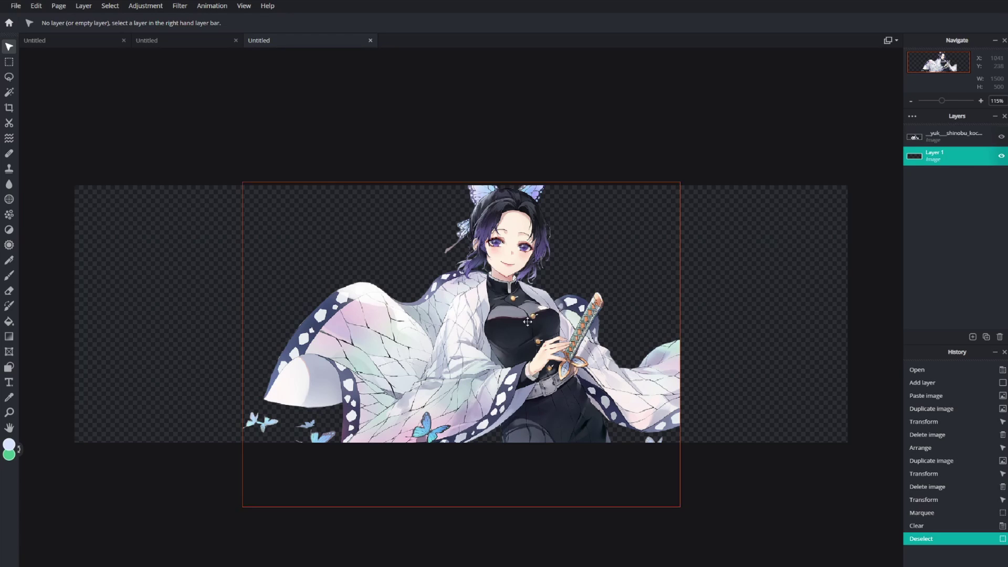
left_click(12, 443)
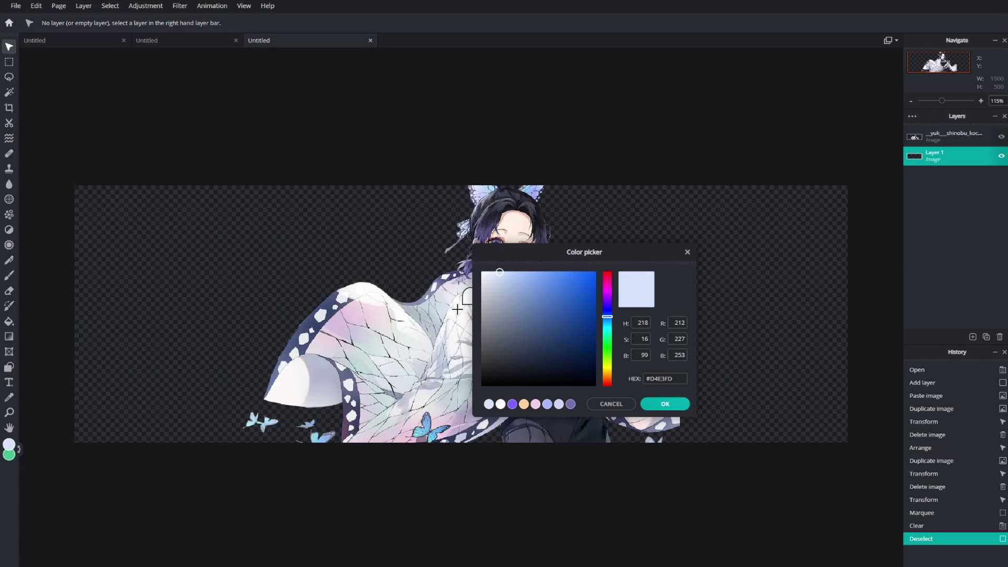
left_click(541, 440)
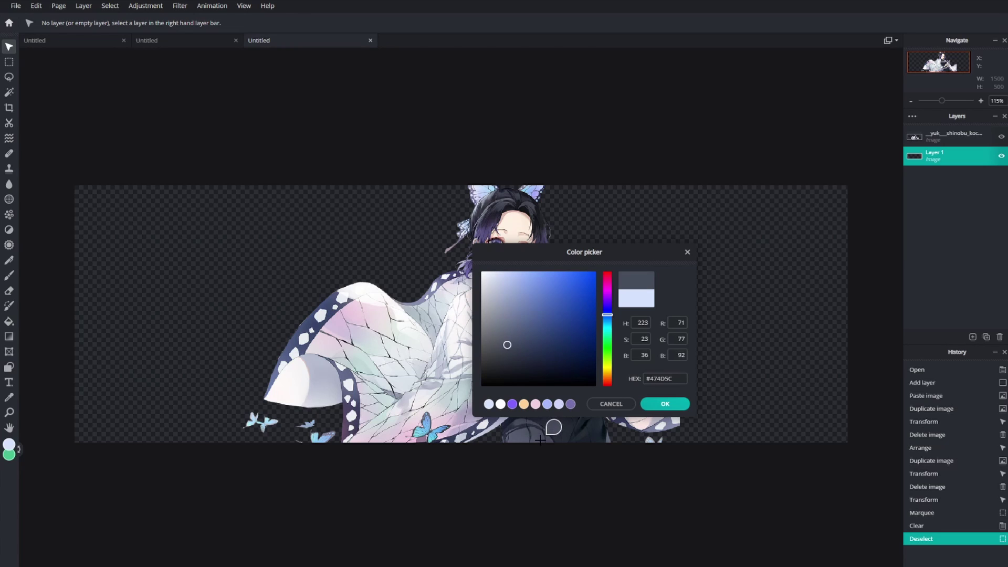
left_click(664, 405)
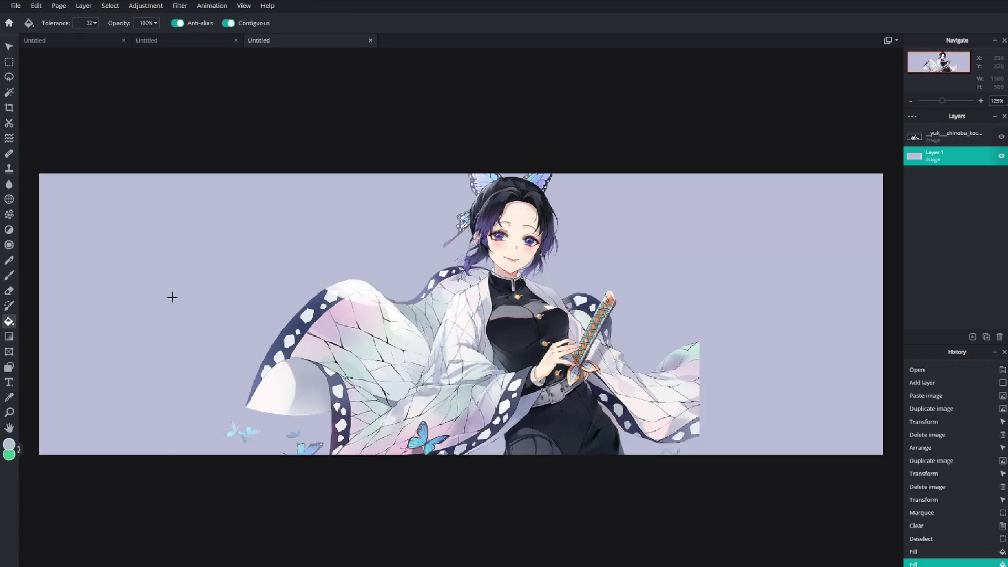
scroll(171, 297, "down", 3)
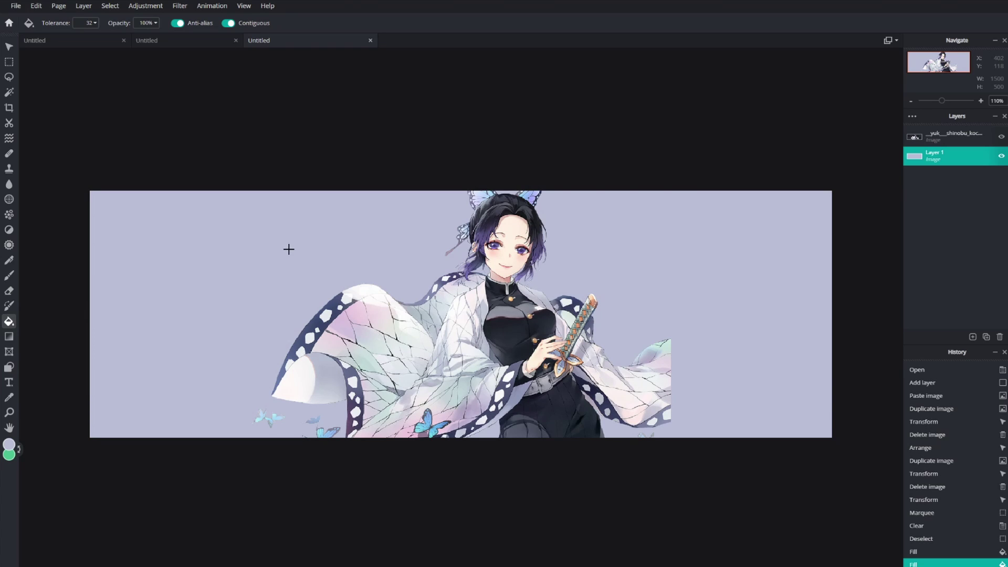
scroll(290, 251, "up", 1)
Add a text layer reading "Kochou" above the character image.
left_click(9, 382)
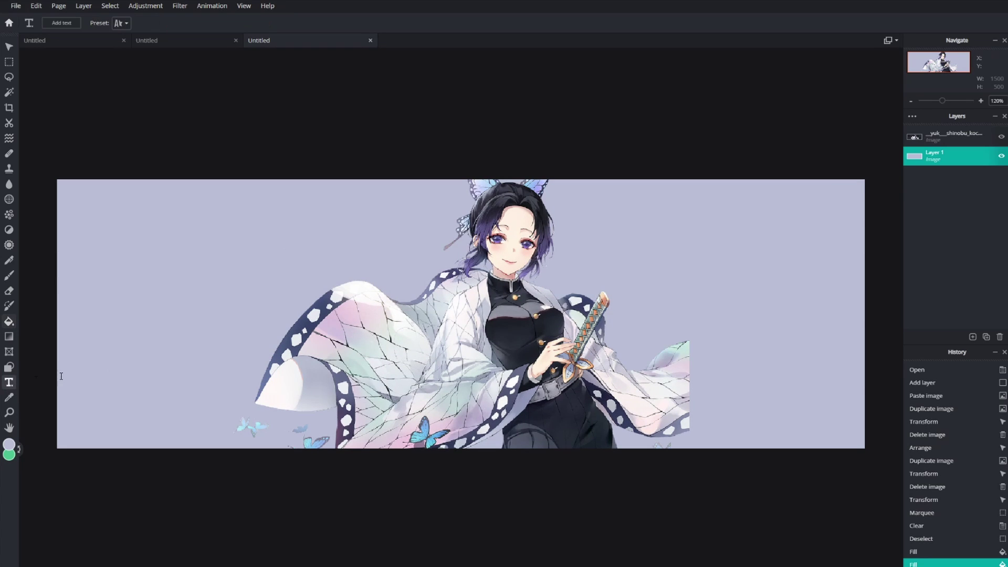
left_click(79, 42)
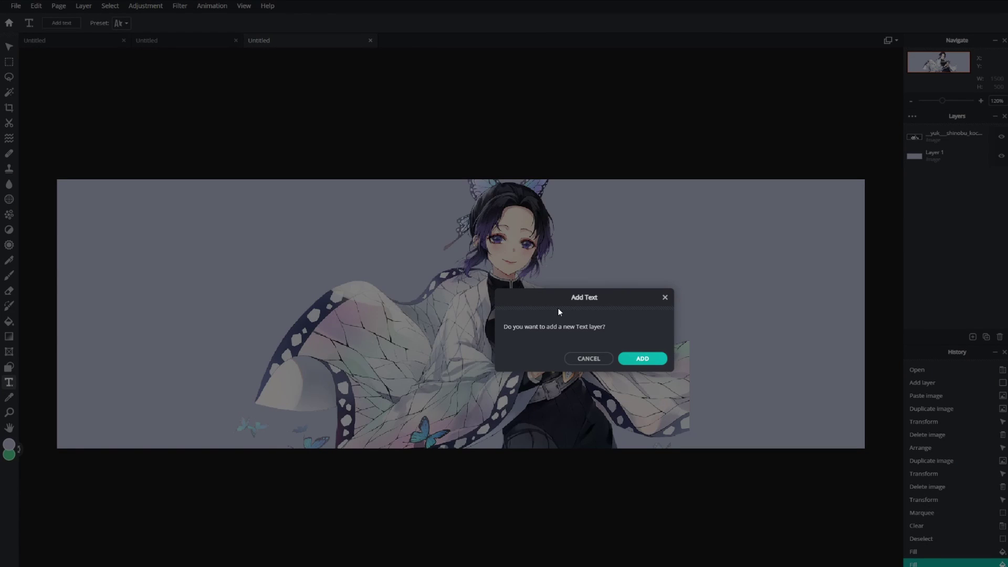
left_click(642, 360)
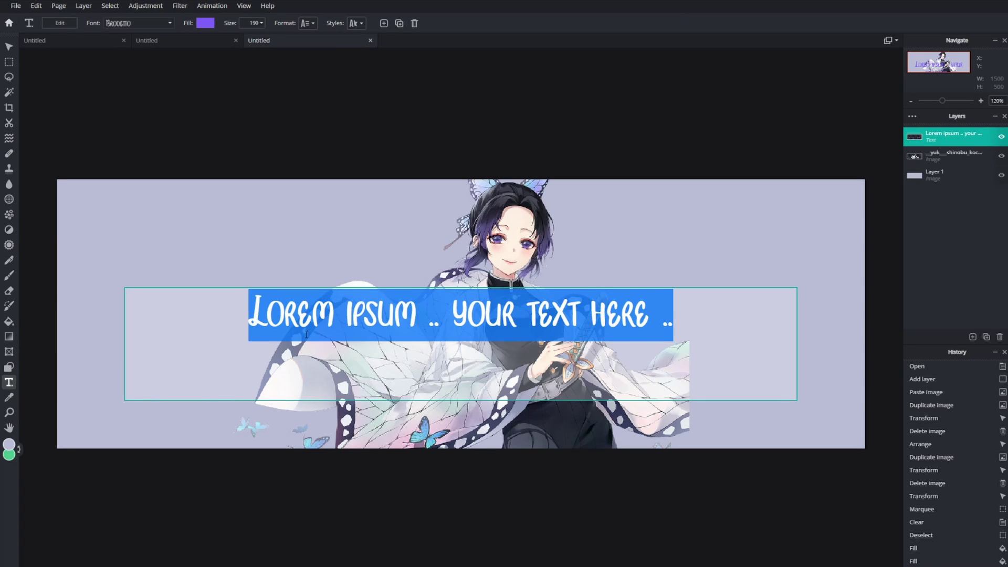
type("Kochou")
key("ctrl+a")
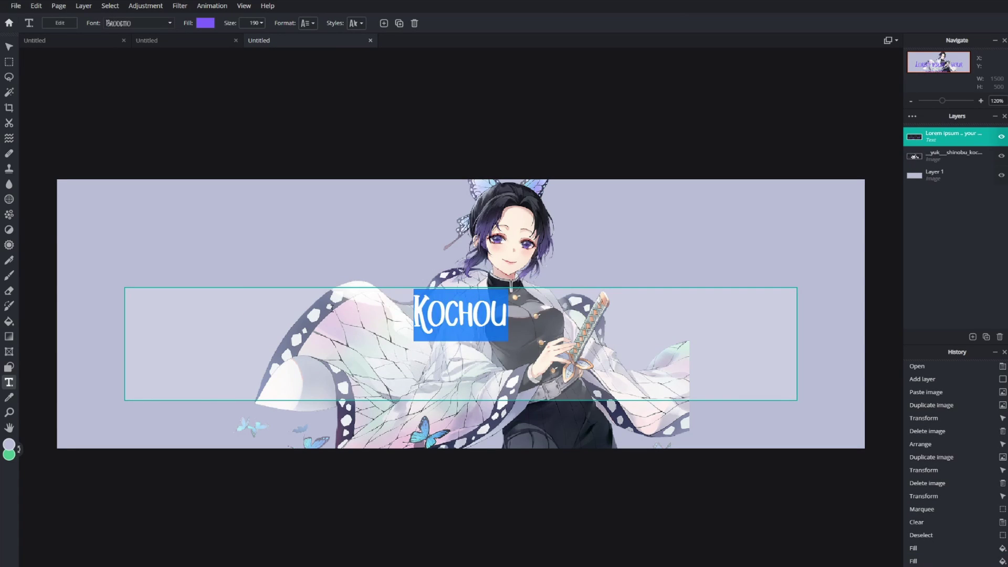
Set the Kochou text size to 240 and move its text box to about X -76, Y 103.
left_click(149, 26)
left_click(169, 24)
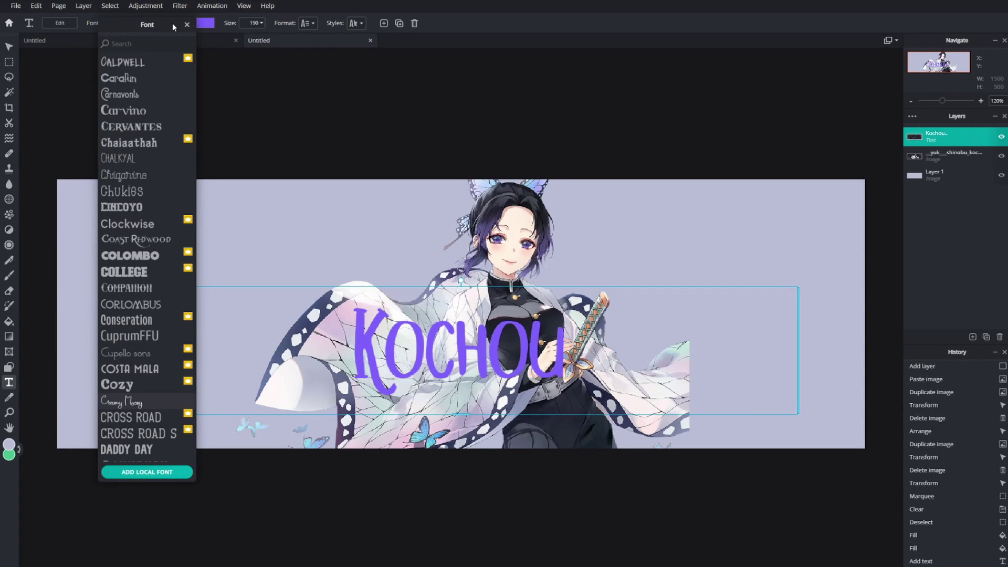
left_click(173, 23)
left_click(261, 23)
left_click_drag(220, 40, 221, 40)
left_click(9, 46)
left_click_drag(326, 336, 328, 311)
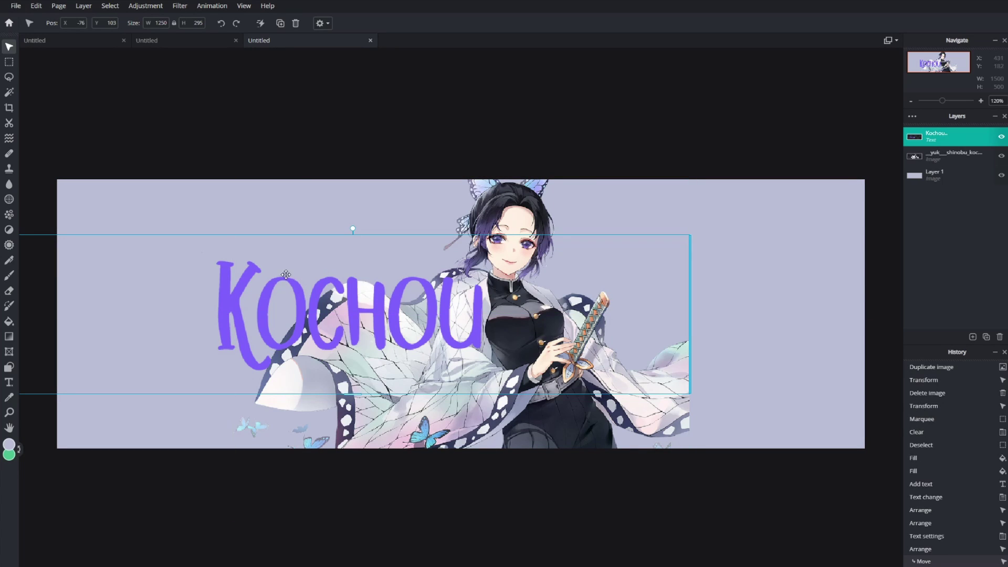
Enable a shadow on the Kochou text and set its blur to 0.
left_click(8, 383)
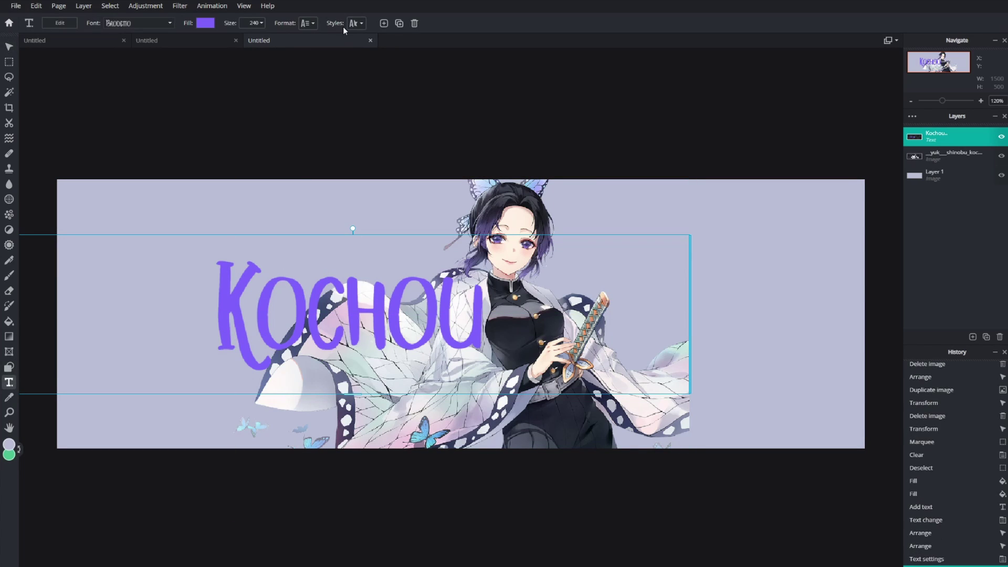
left_click(355, 25)
left_click(333, 118)
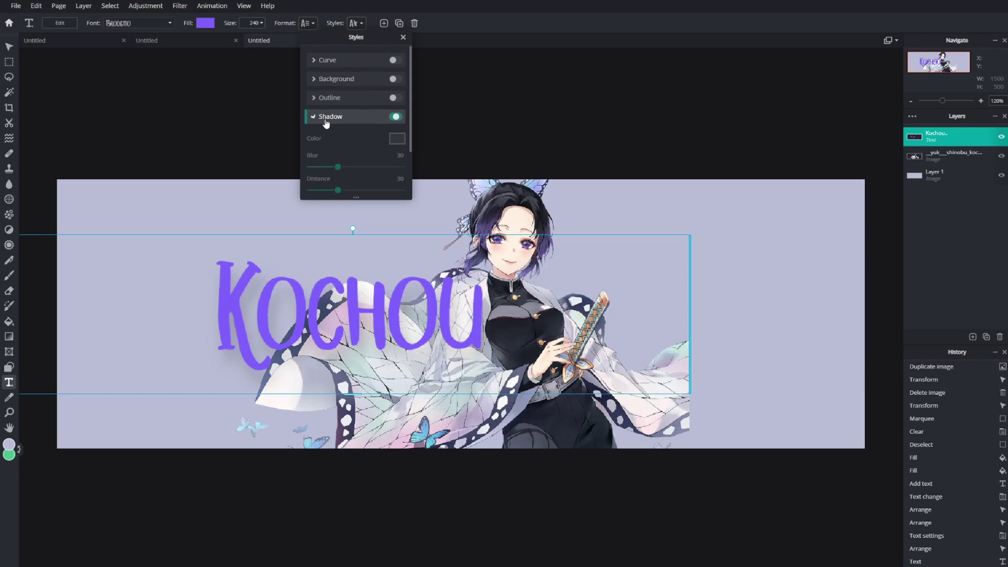
left_click_drag(337, 166, 312, 167)
left_click(351, 181)
Change the Kochou text's shadow to a pale lilac (#DAC1DB) sampled from the character's robe.
left_click(362, 25)
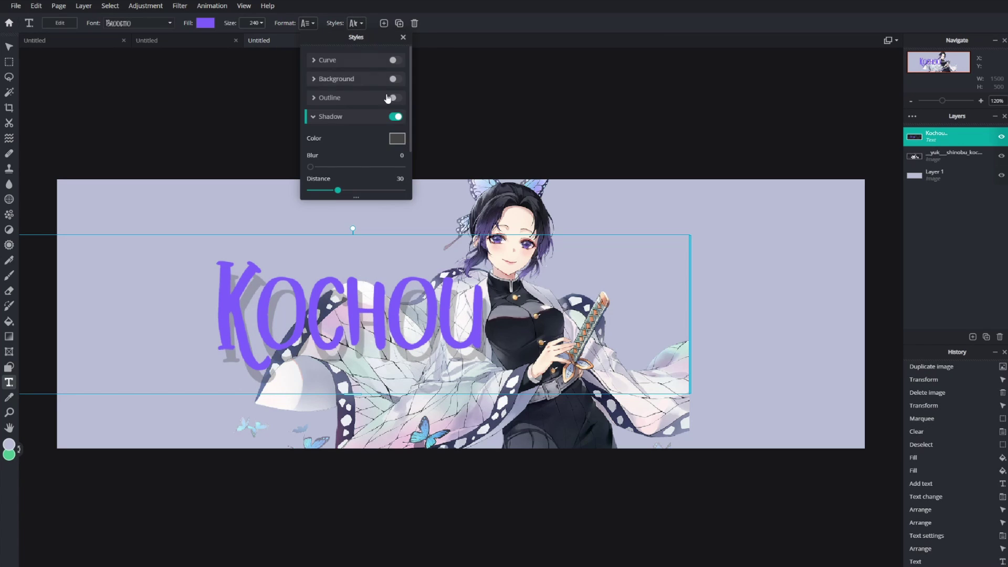
left_click(397, 138)
left_click(338, 317)
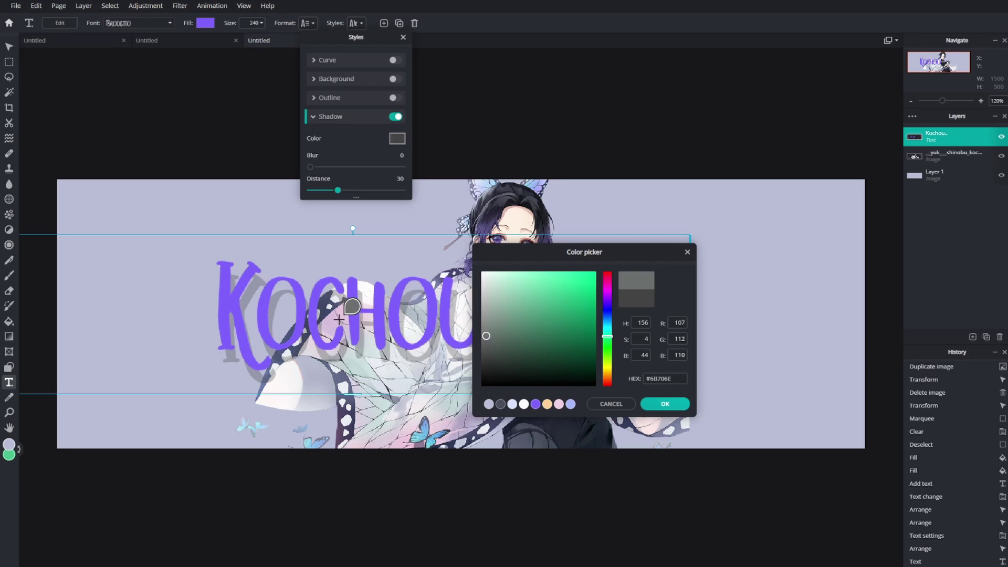
left_click(335, 317)
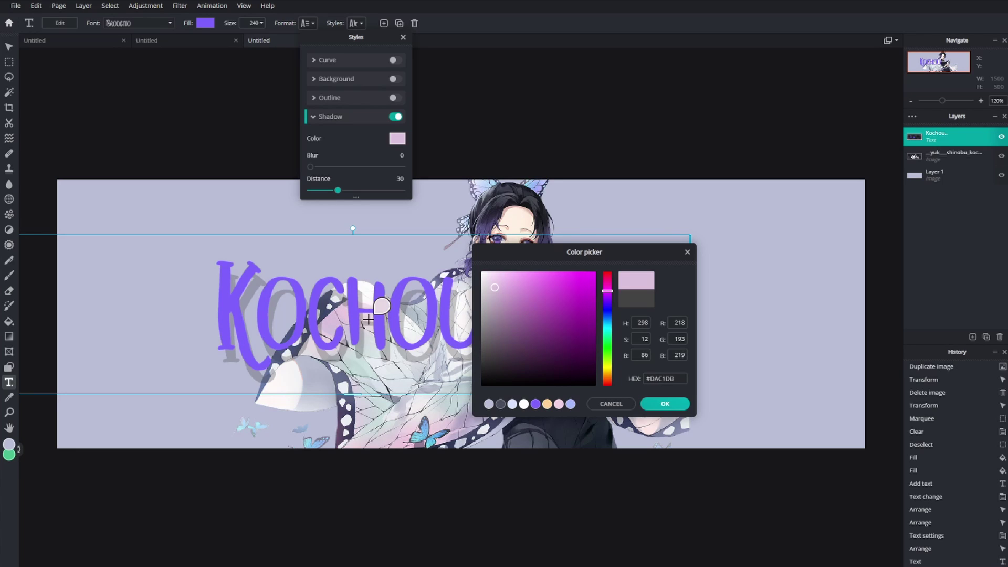
left_click(665, 404)
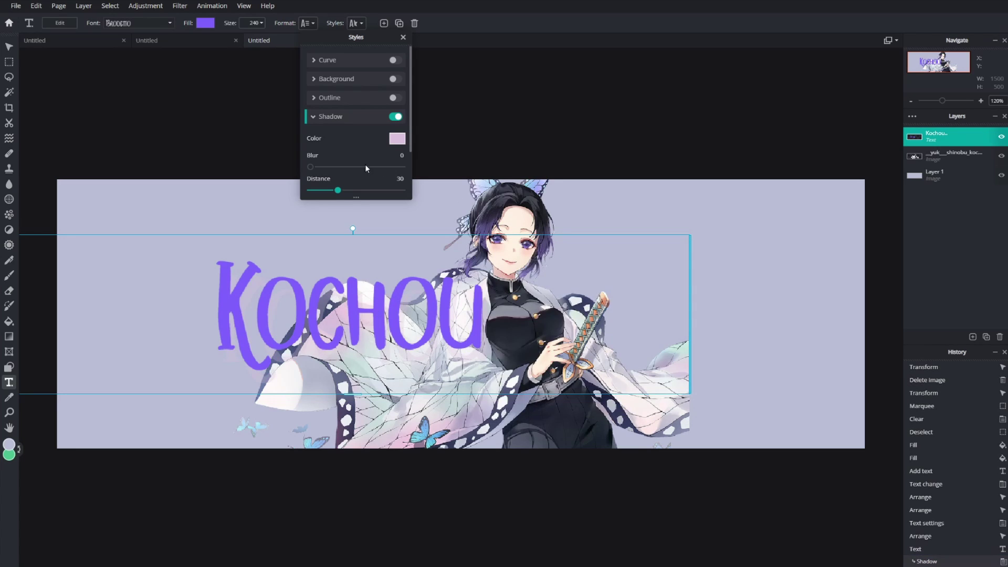
Set the Kochou text's shadow distance to 16 and its opacity to about 53.
scroll(334, 169, "down", 1)
left_click_drag(338, 145, 325, 149)
left_click_drag(338, 192, 361, 197)
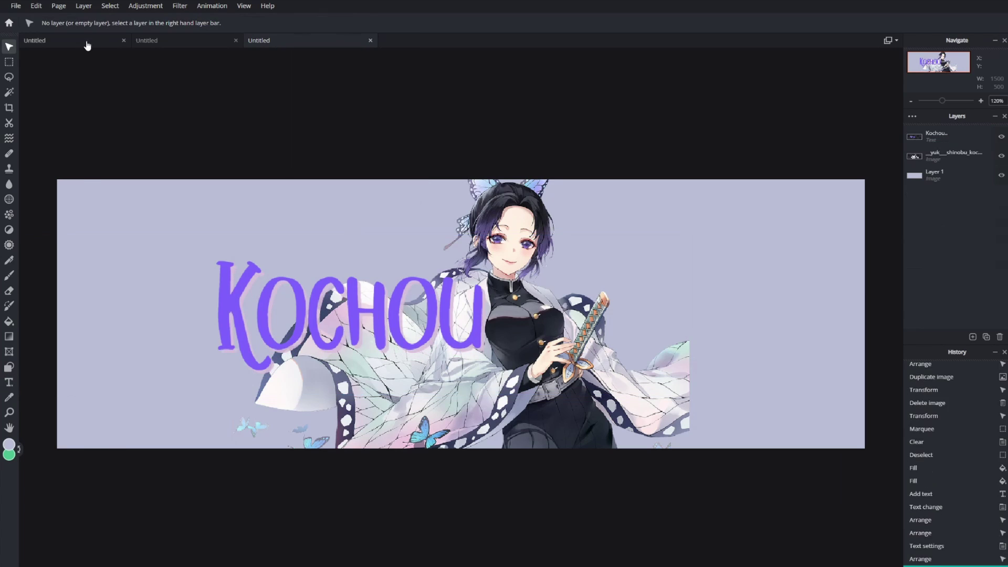
Copy the こうちょう text from the finished banner and paste it into a new text layer in the current banner.
left_click(86, 43)
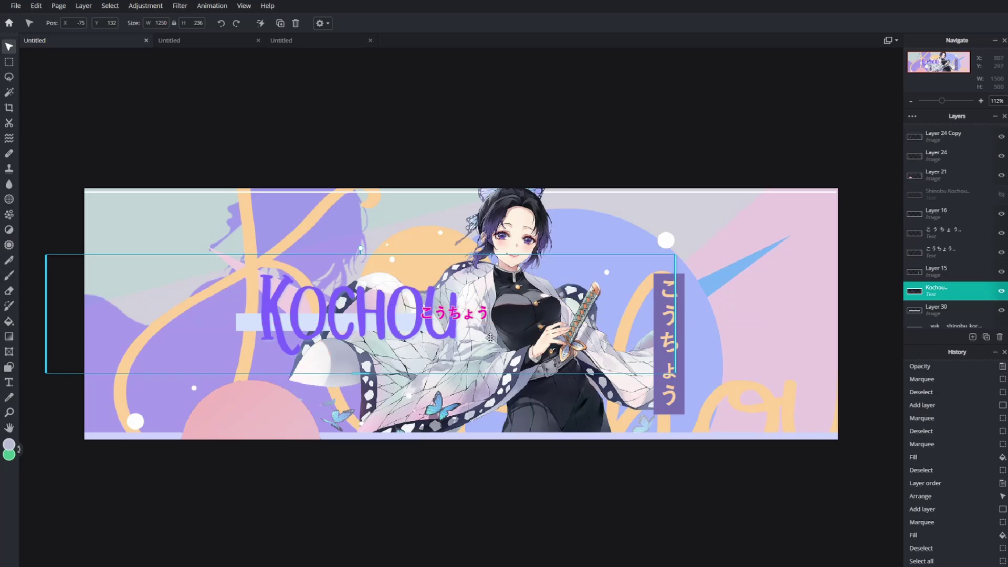
left_click(458, 316)
double_click(460, 315)
key("ctrl+c")
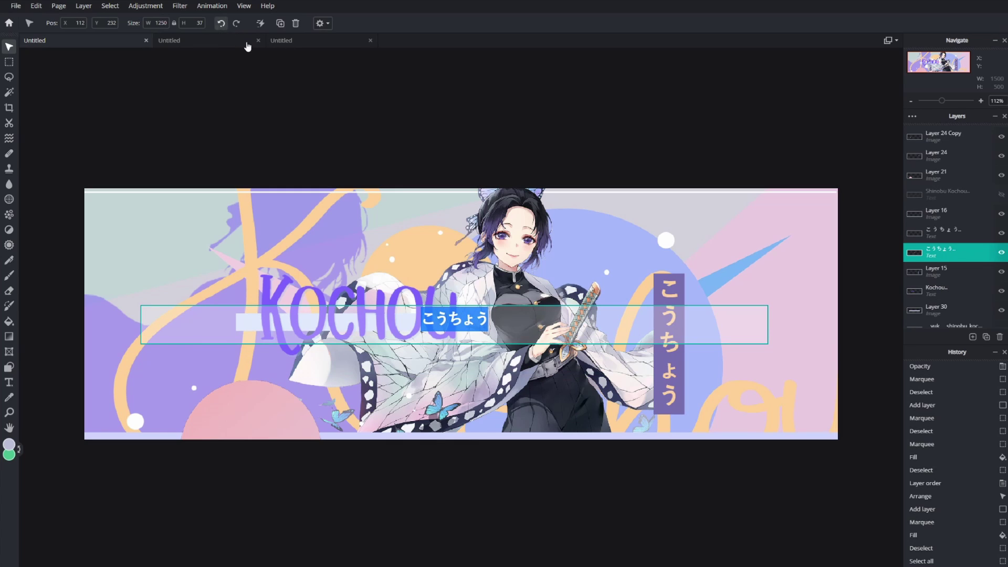
left_click(277, 41)
left_click(9, 382)
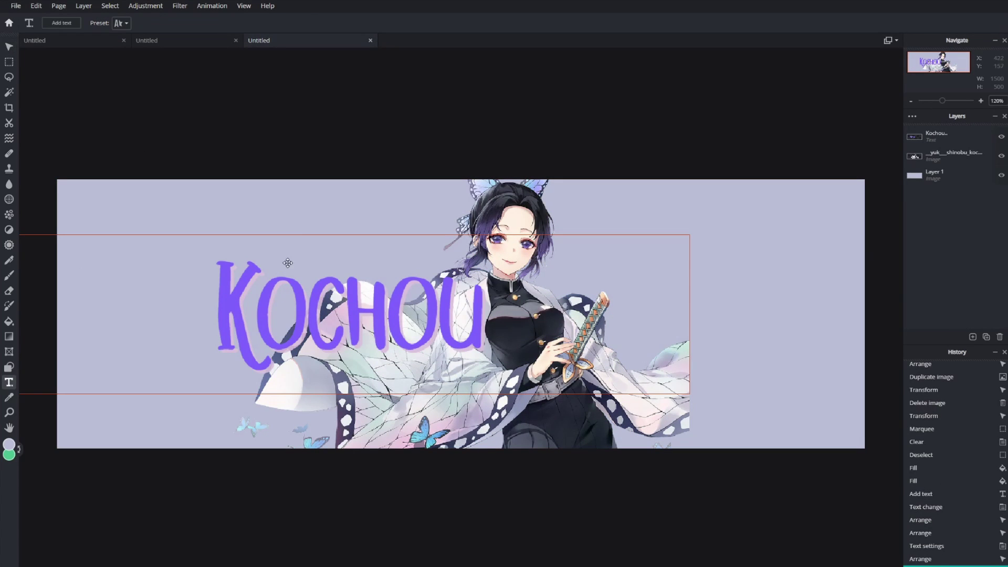
left_click(310, 205)
left_click(643, 359)
key("ctrl+v")
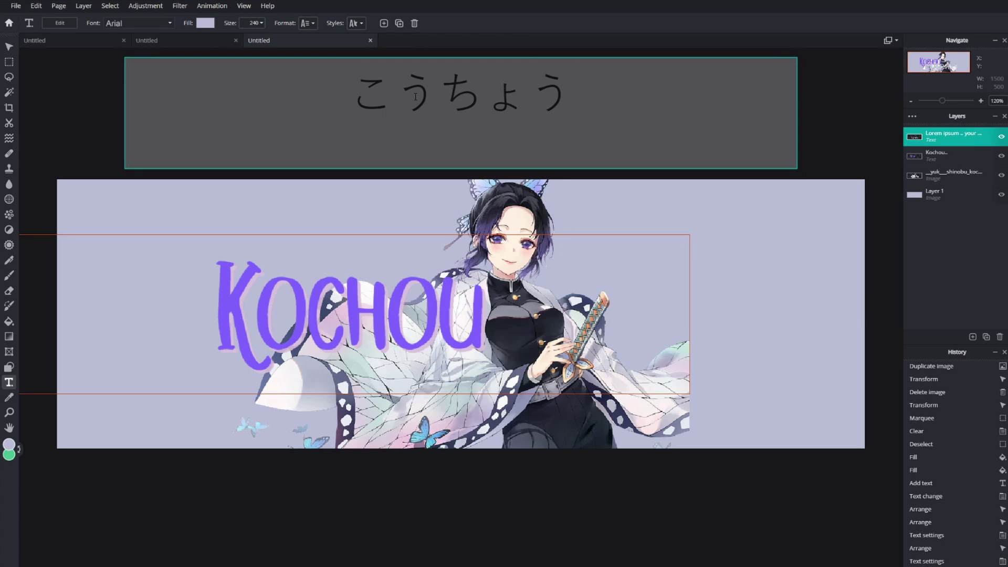
Select all of the こうちょう text and make it bold.
key("ctrl+a")
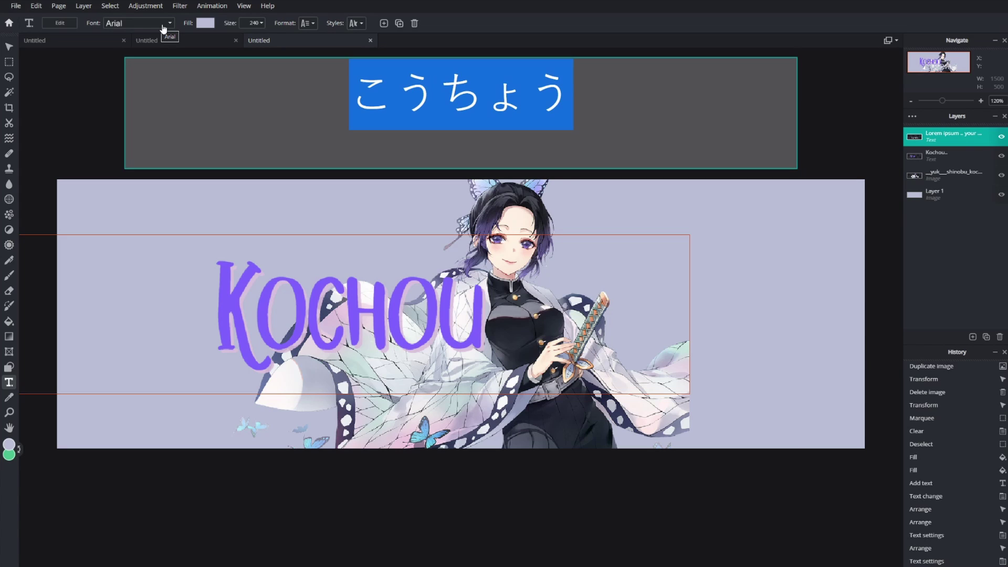
left_click(357, 23)
left_click(358, 23)
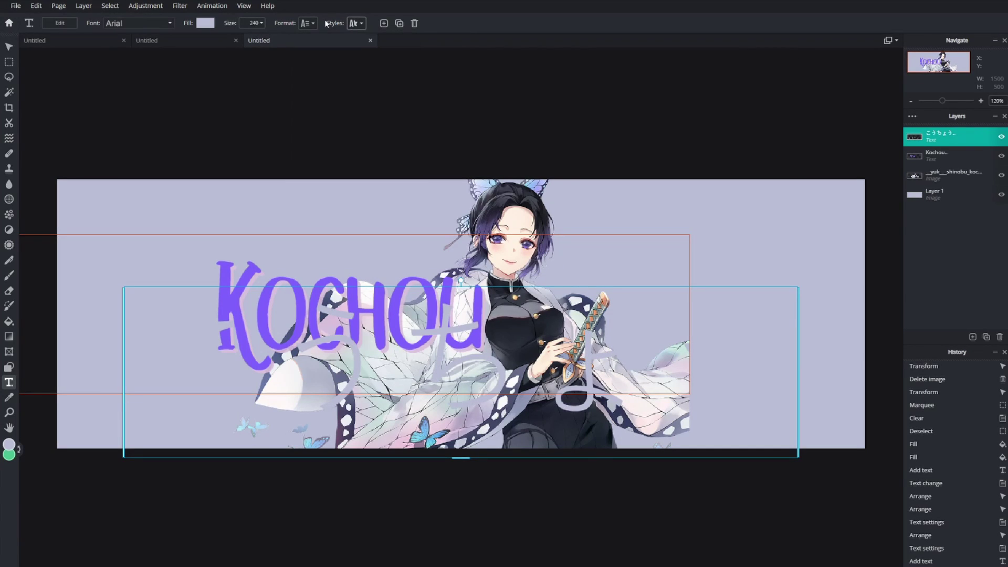
left_click(307, 23)
left_click(319, 158)
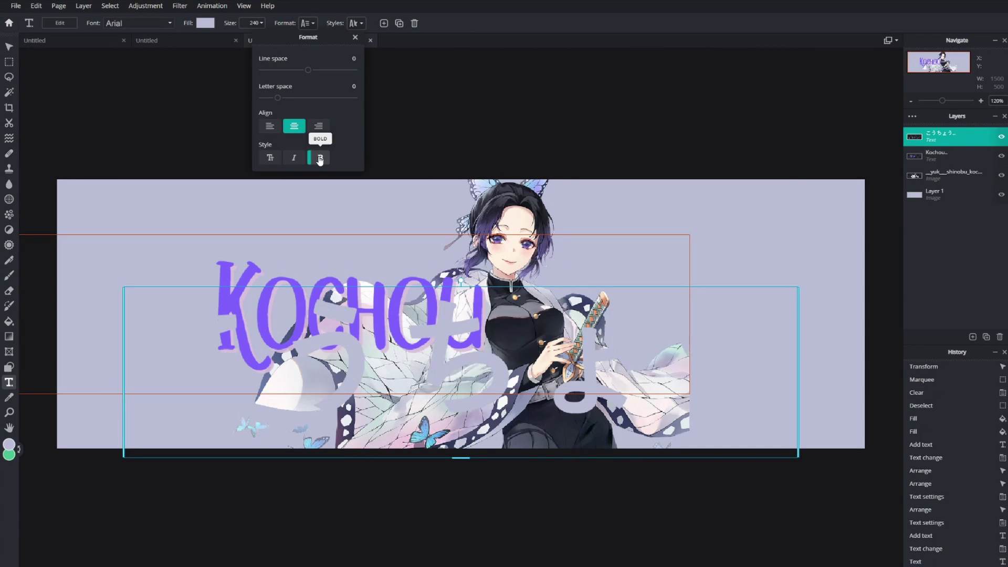
Fill the こうちょう text with a saturated pink (#F058CF), starting from a colour sampled from the artwork.
left_click(199, 24)
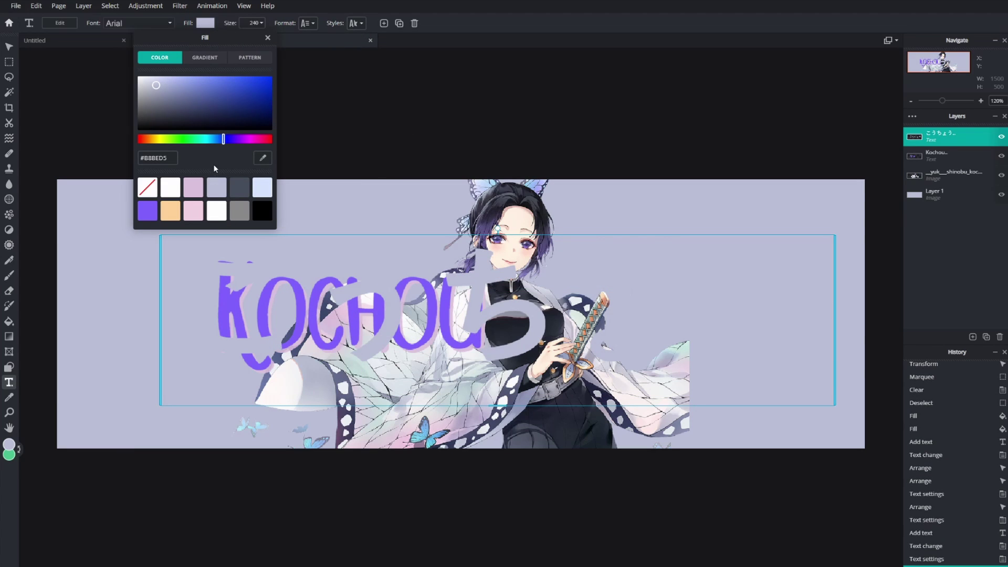
left_click(263, 158)
left_click(446, 418)
left_click_drag(187, 83, 224, 82)
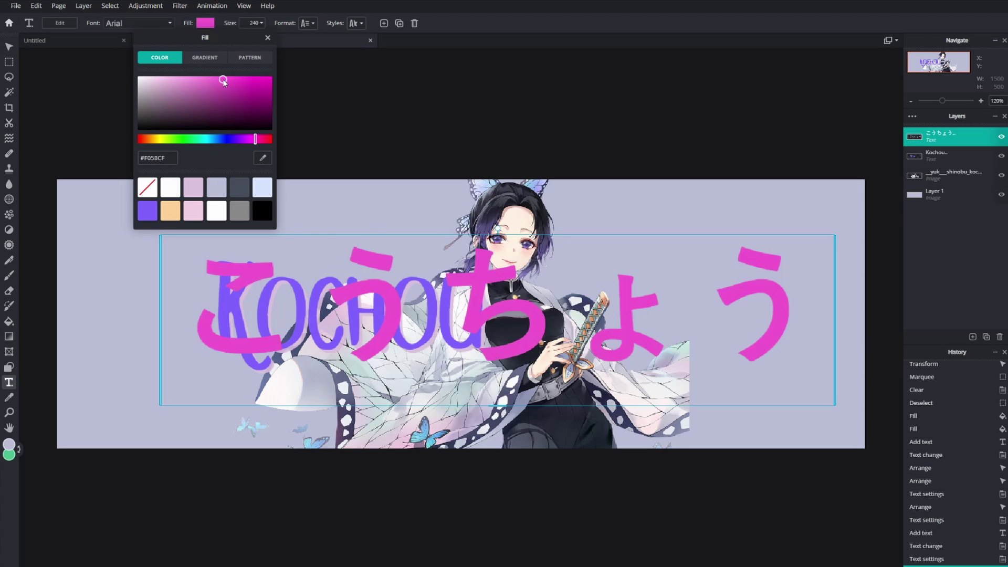
Tighten the こうちょう text's letter spacing to -20, try the bold and italic styles, and reduce the size to 36.
left_click(313, 23)
left_click(313, 23)
left_click_drag(277, 97, 264, 103)
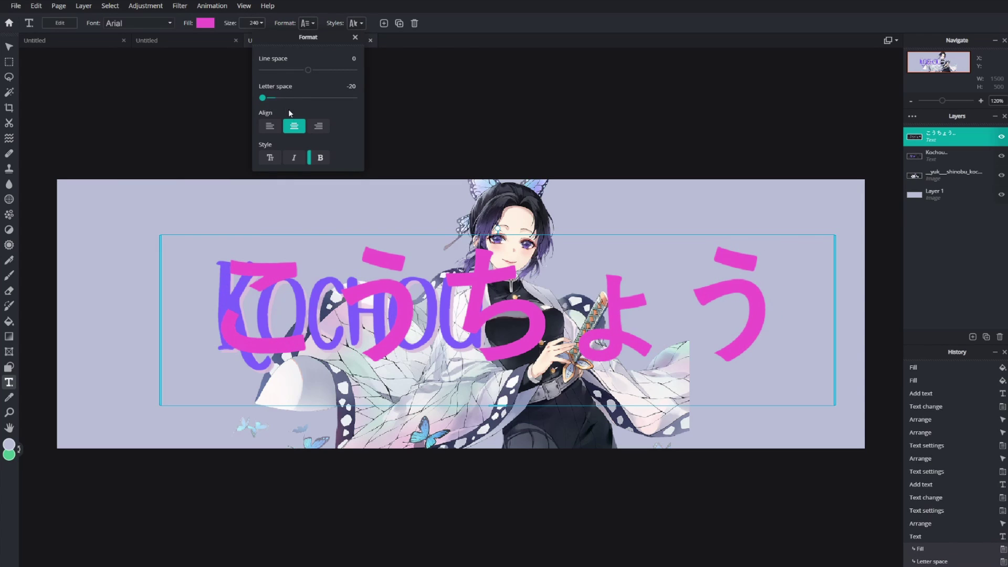
left_click(318, 157)
left_click(319, 157)
left_click(294, 158)
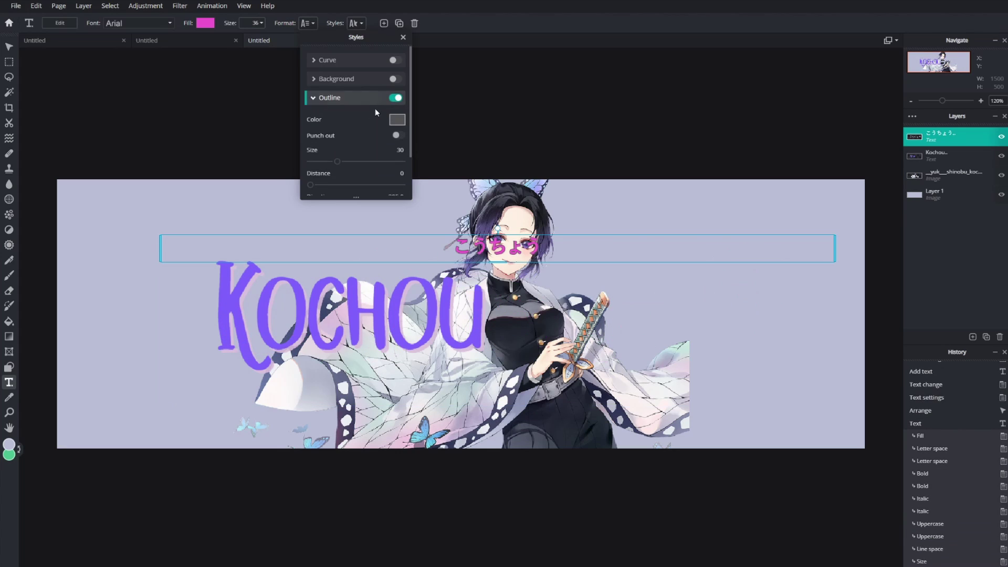
Change the こうちょう text's outline colour to bright yellow (#FFE100).
left_click(397, 119)
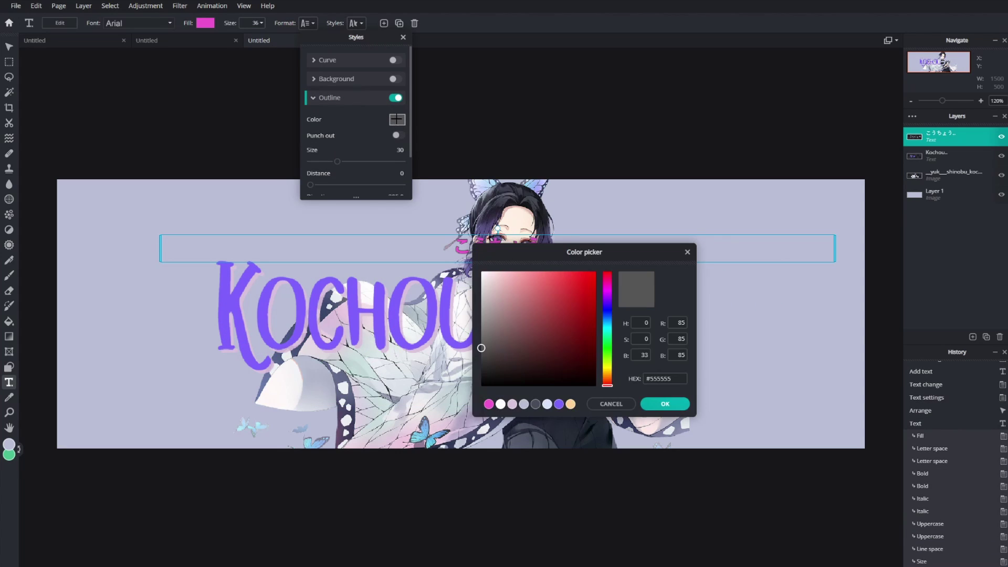
left_click(607, 363)
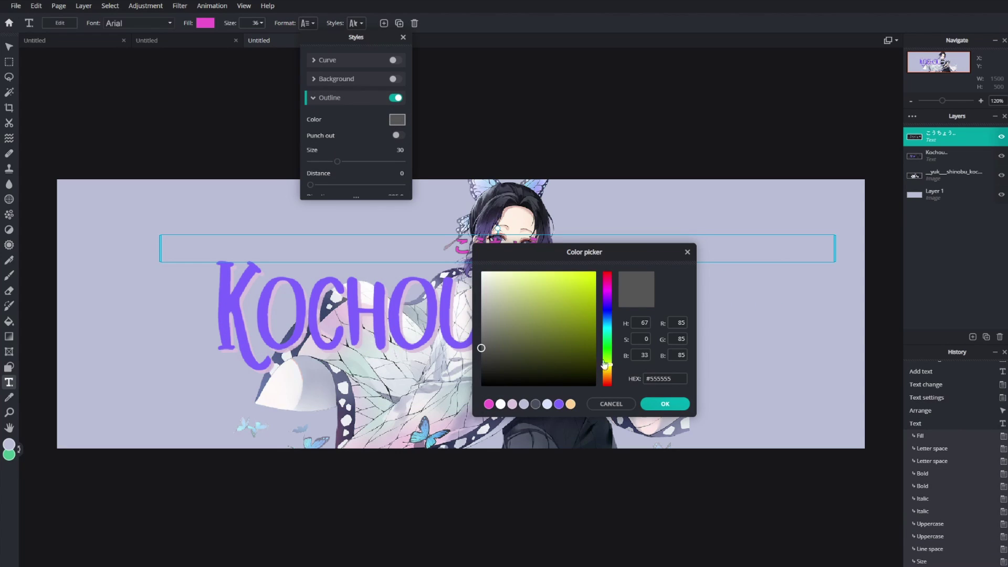
left_click(596, 271)
left_click(607, 373)
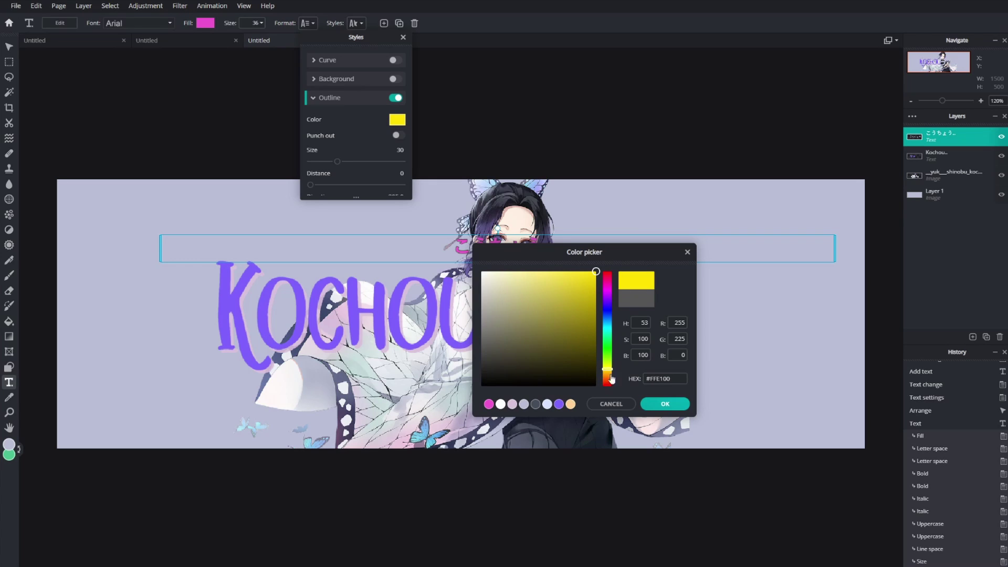
left_click(665, 404)
Move the こうちょう text to about X 184, Y 225, overlapping the end of the Kochou title.
left_click(495, 245)
left_click_drag(496, 245, 492, 308)
left_click(455, 202)
scroll(456, 201, "up", 1)
Add an empty layer above Layer 1 and marquee a rectangle about 478 × 63 px across the lower Kochou title.
left_click(940, 198)
left_click(973, 337)
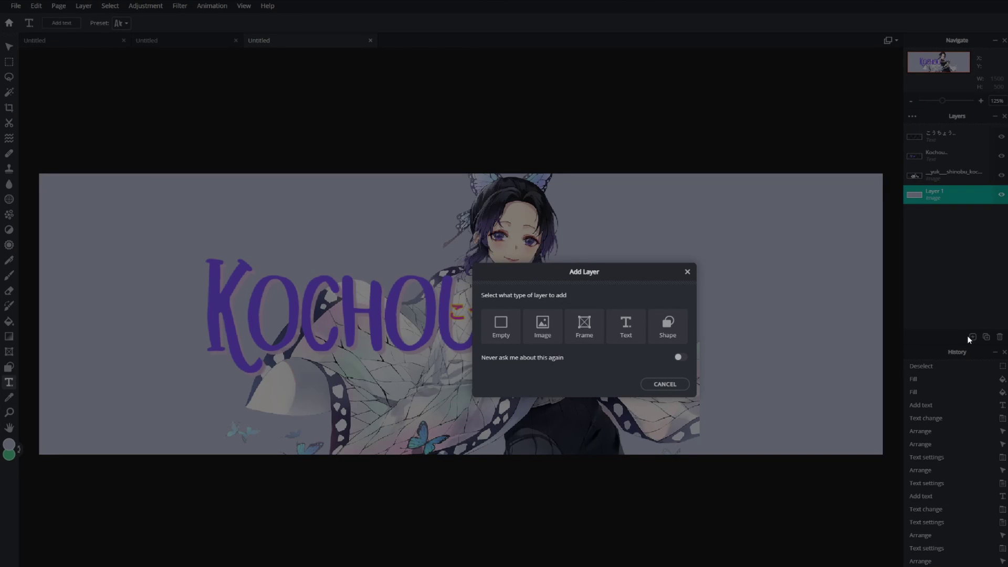
left_click(496, 330)
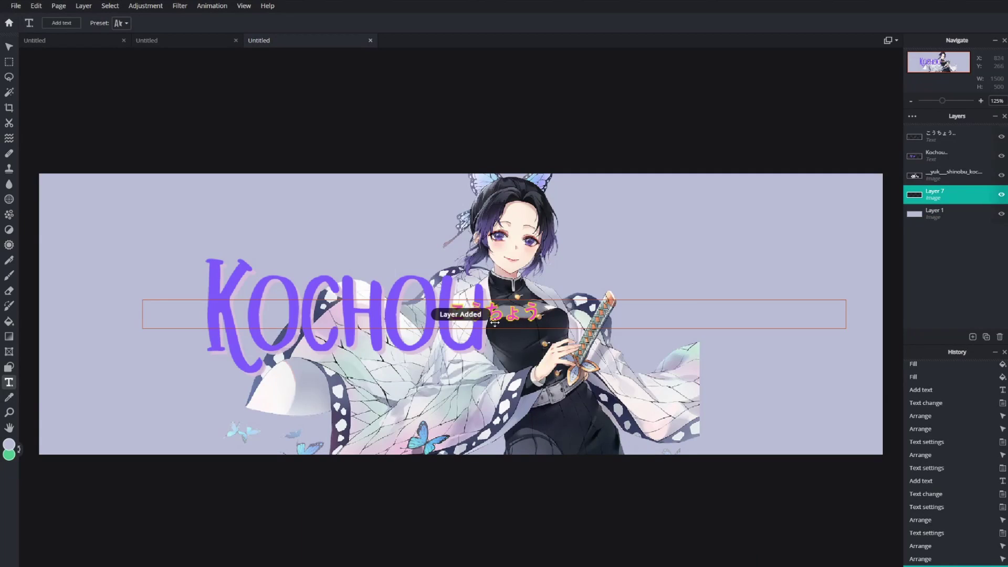
left_click(10, 62)
left_click_drag(154, 320, 422, 355)
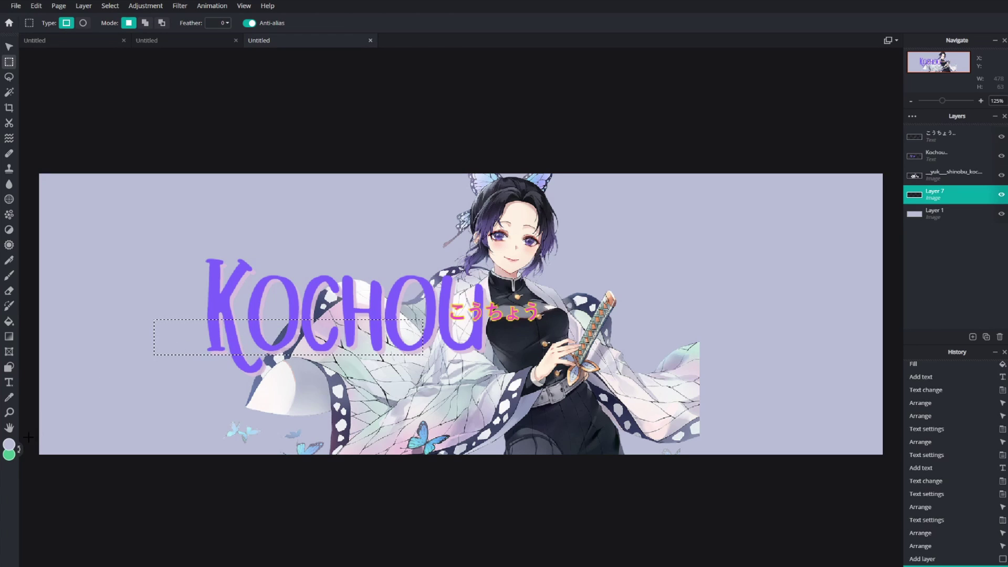
Sample pale blue from the character's butterfly hair ornament and fill the marquee rectangle with it.
left_click(9, 445)
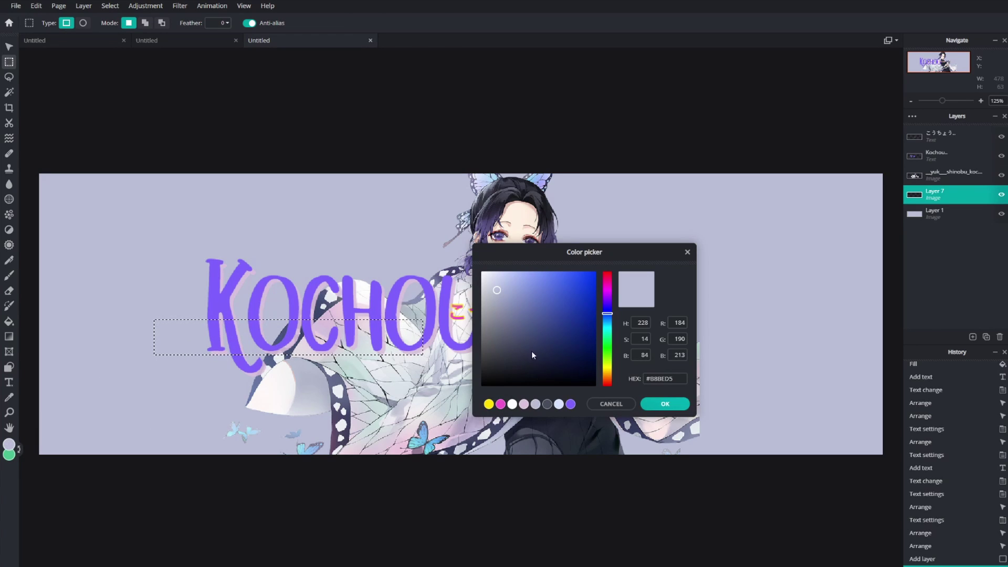
left_click(487, 180)
left_click(665, 404)
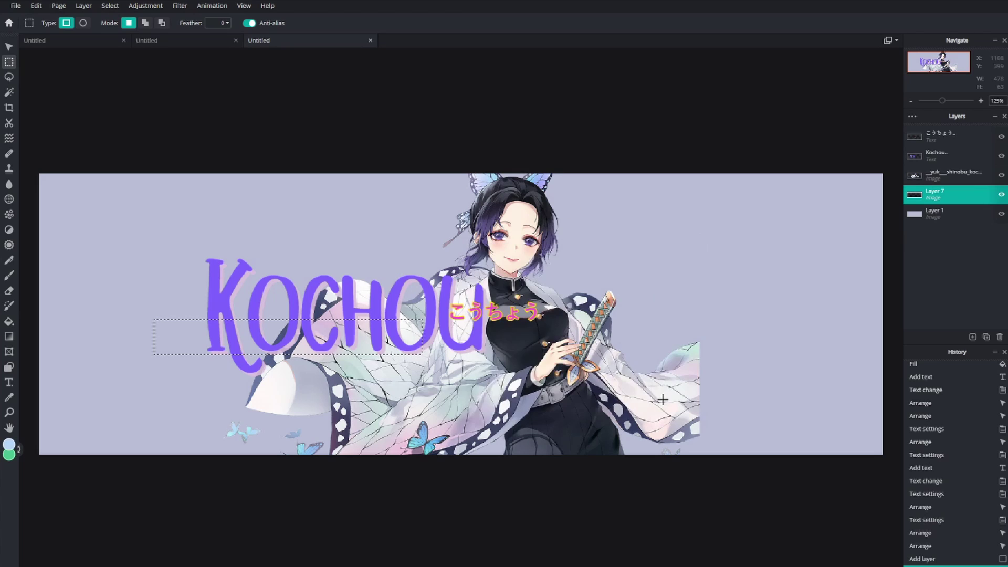
left_click(9, 321)
left_click(194, 331)
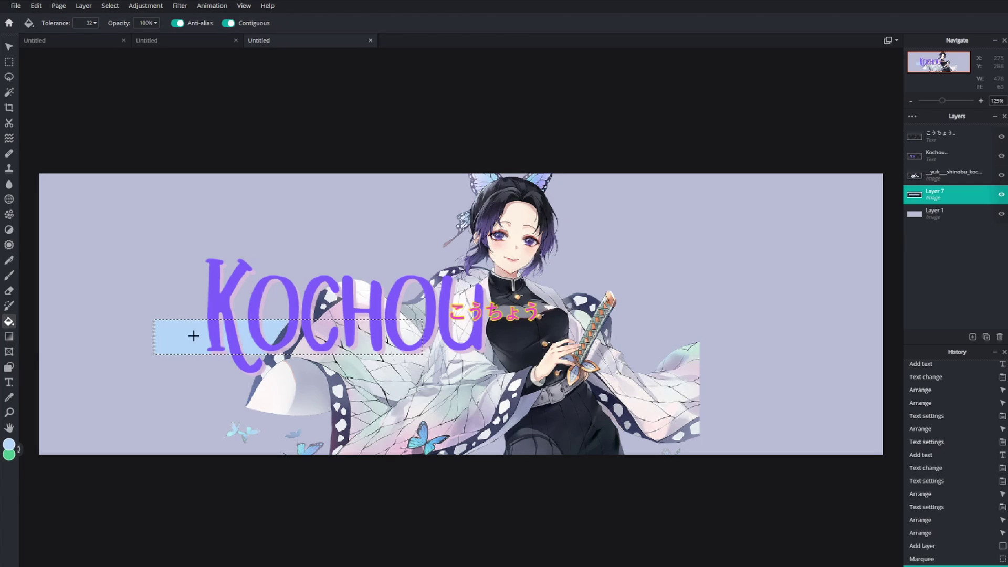
Deselect the rectangle and move the pale blue bar's layer above the character image, beneath the Kochou text.
left_click(10, 64)
left_click(181, 250)
left_click_drag(942, 195, 944, 176)
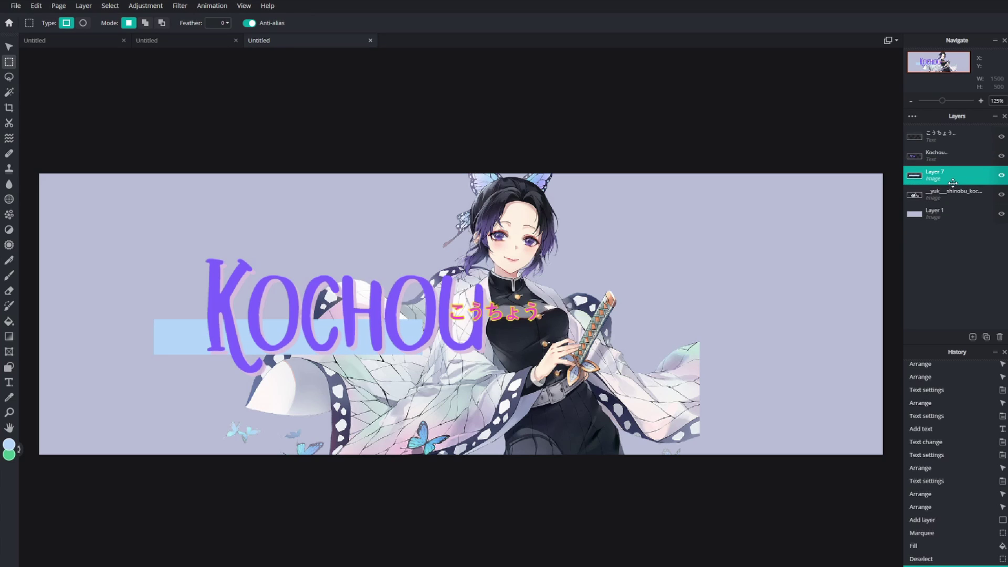
Select the Kochou title text with the Arrange tool.
left_click(945, 214)
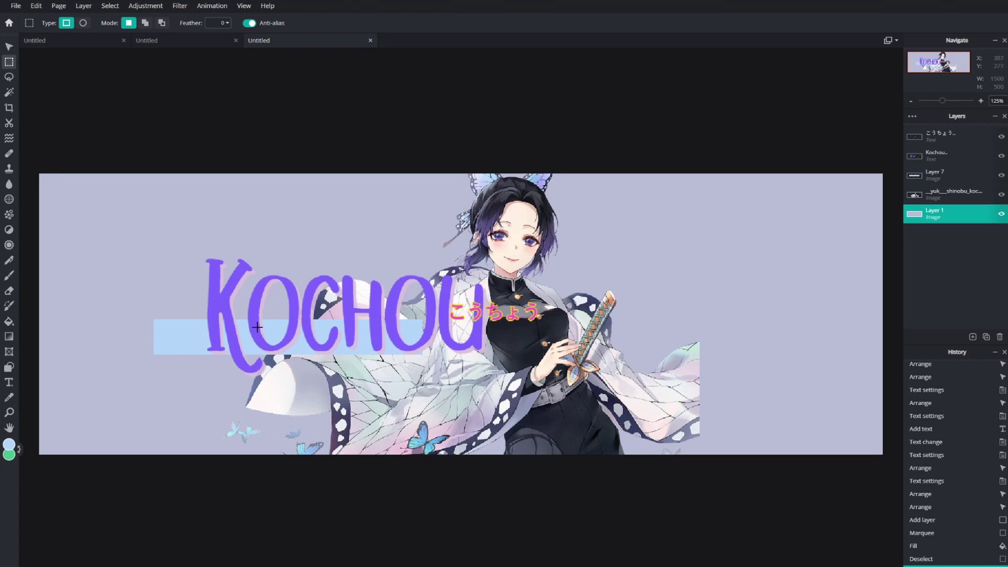
left_click(9, 47)
scroll(255, 263, "down", 3)
left_click(331, 310)
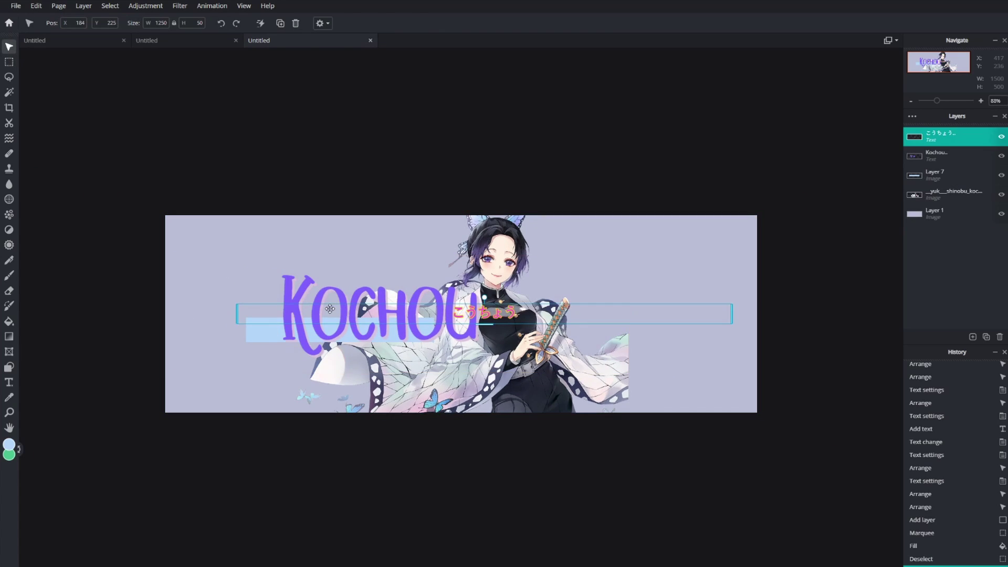
left_click(338, 290)
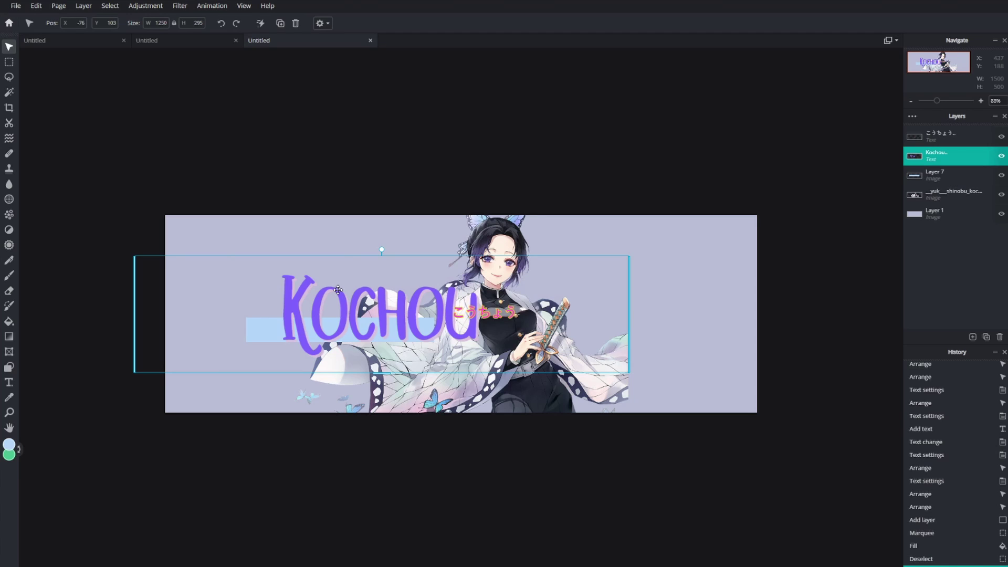
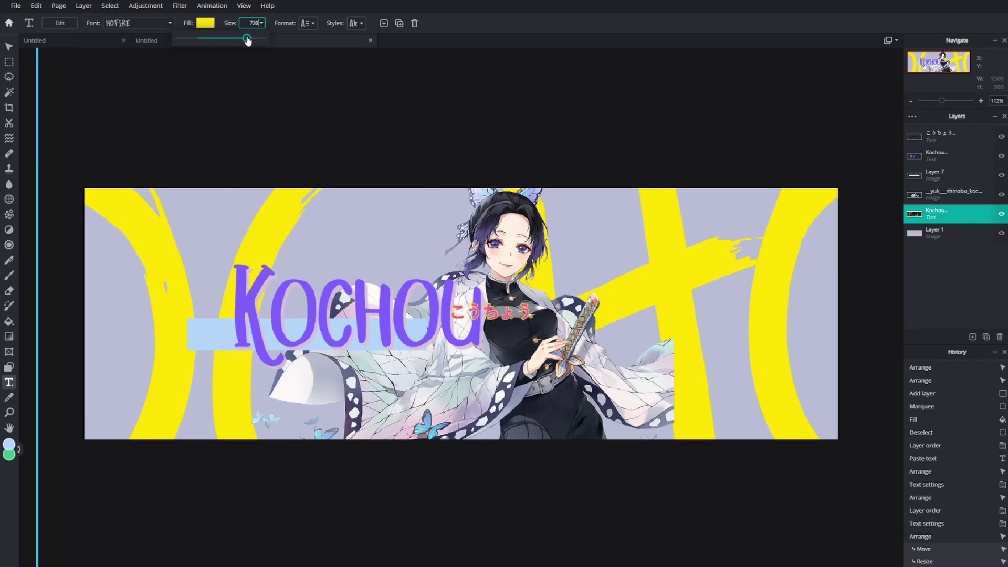
Set the yellow background Kochou text's size to 720.
left_click_drag(247, 40, 247, 40)
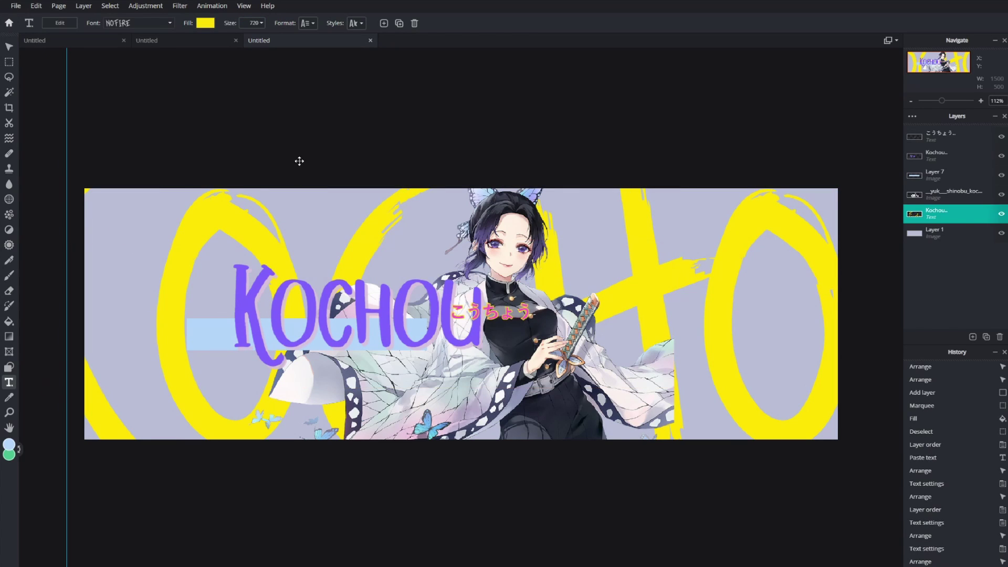
Paste a duplicate of the character image above the original, undoing any accidental shift of the Kochou title.
key("v")
left_click(517, 232)
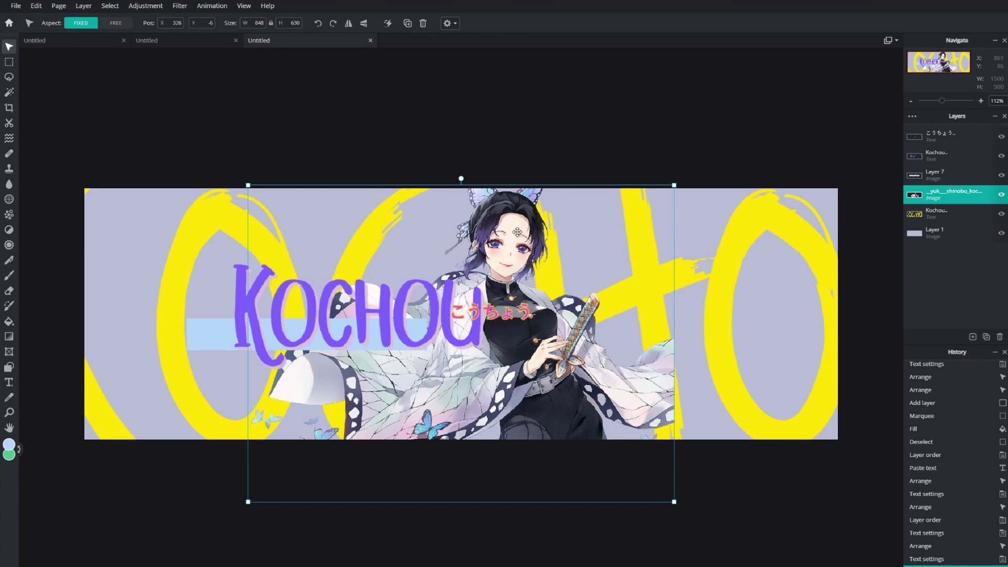
key("ctrl+v")
left_click_drag(426, 310, 303, 316)
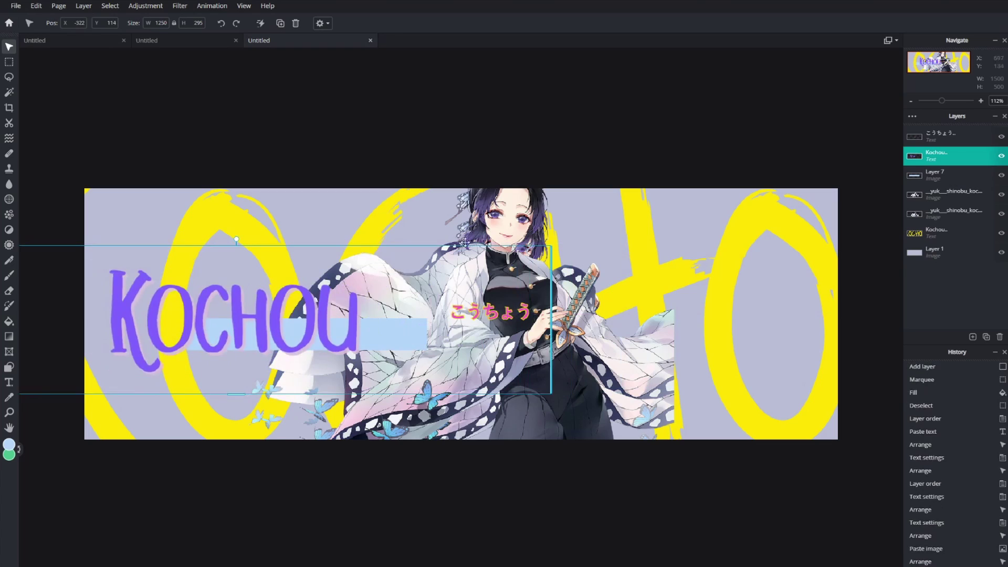
key("ctrl+z")
Enlarge the duplicate character to about 1156 × 859 px on the banner's left half and move its layer beneath the yellow Kochou text.
left_click_drag(476, 227, 268, 227)
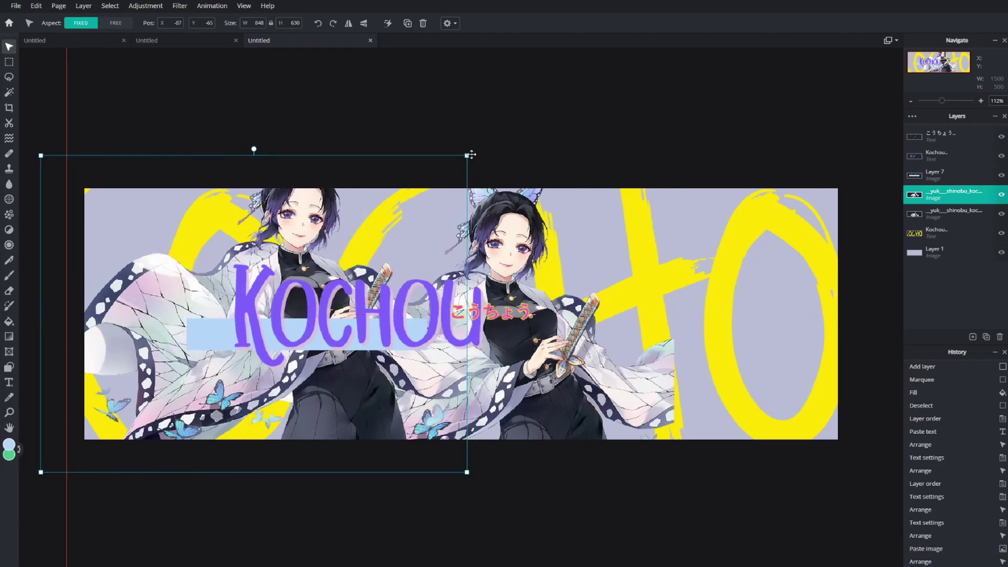
left_click_drag(465, 156, 621, 41)
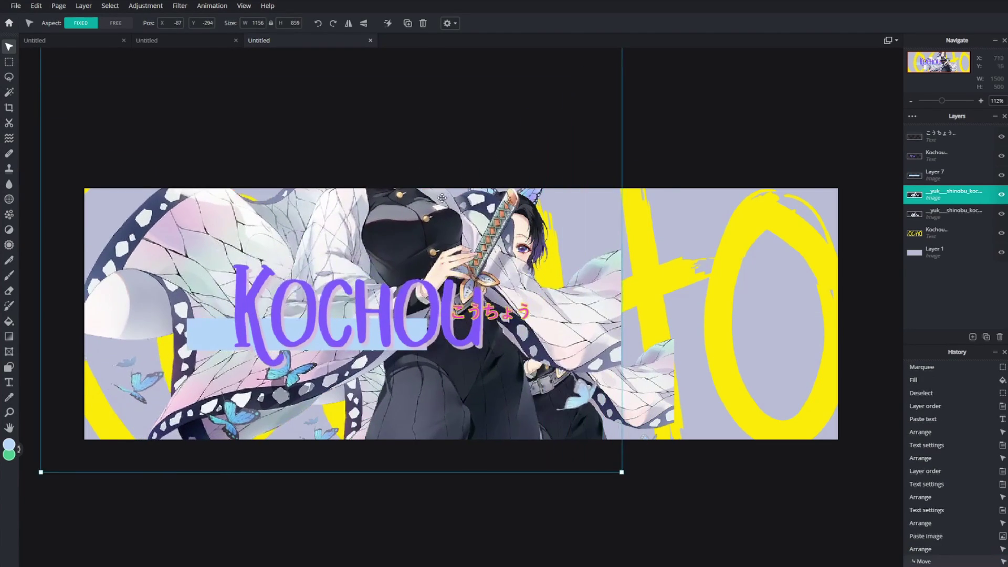
left_click_drag(441, 199, 357, 310)
left_click_drag(963, 194, 962, 234)
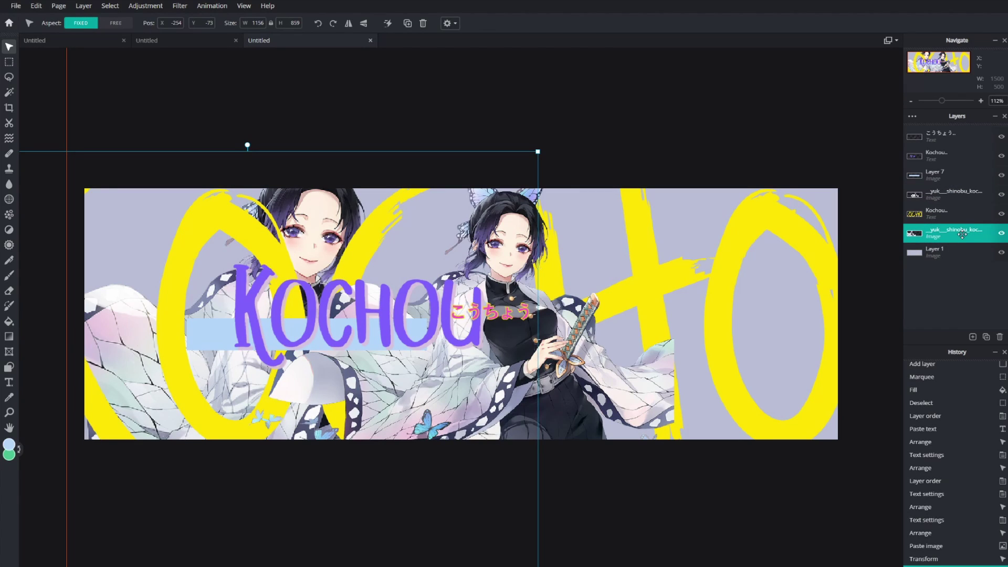
Select the enlarged duplicate character's pixels and add an empty layer above it.
left_click(111, 7)
left_click(126, 32)
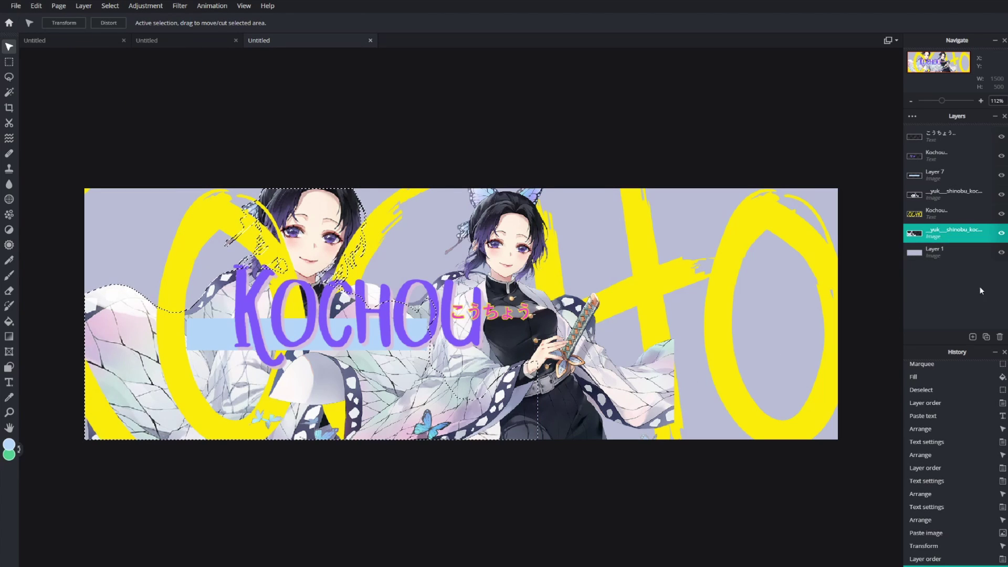
left_click(973, 337)
left_click(501, 326)
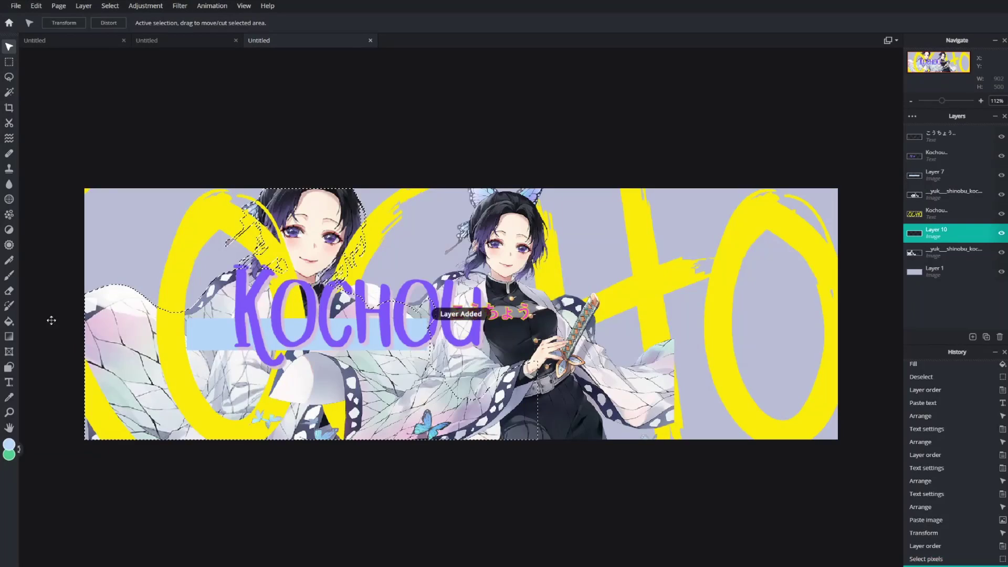
Sample dark purple #5C5488 from the character's hair, fill the silhouette selection with it, and deselect.
left_click(9, 321)
left_click(9, 444)
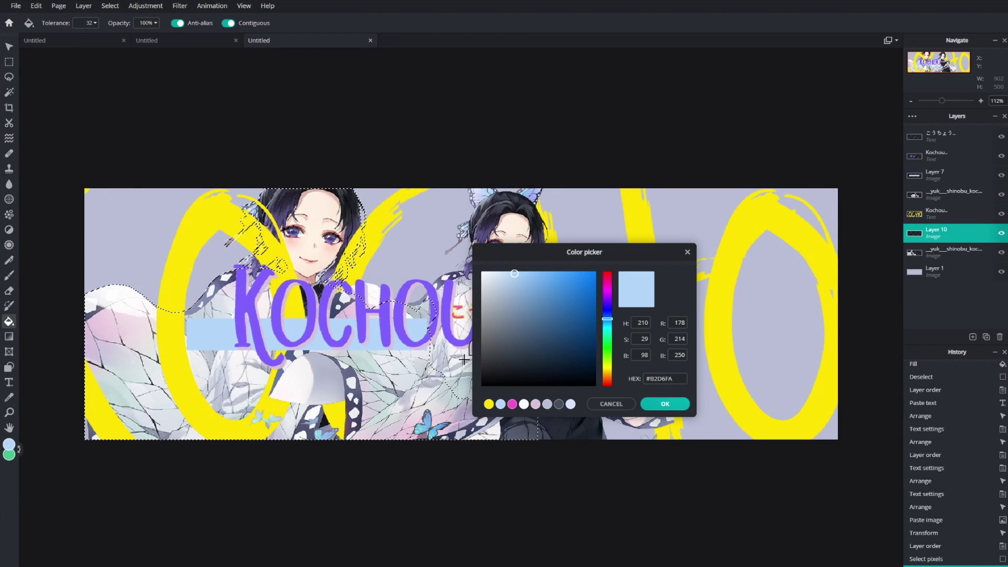
left_click(489, 231)
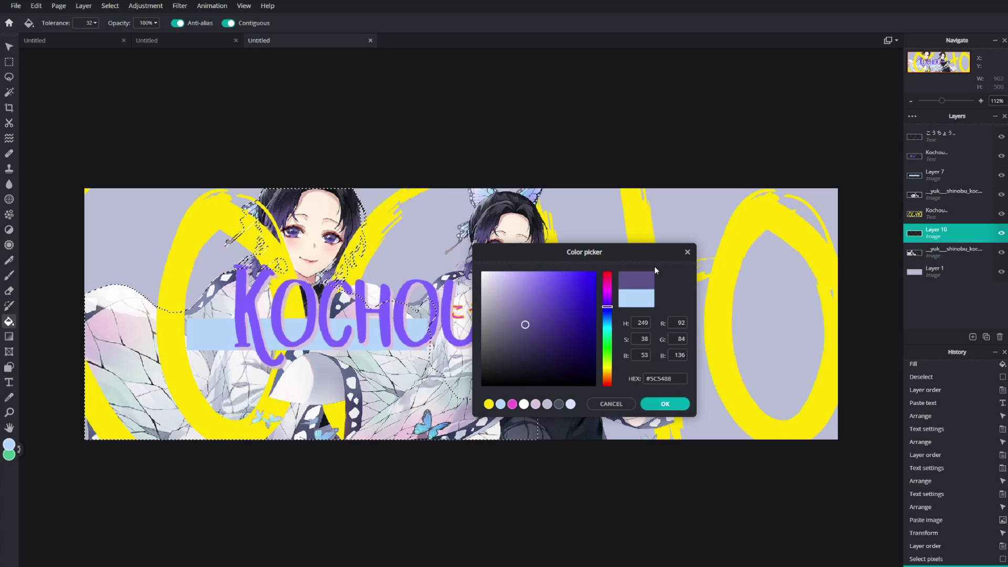
left_click(666, 403)
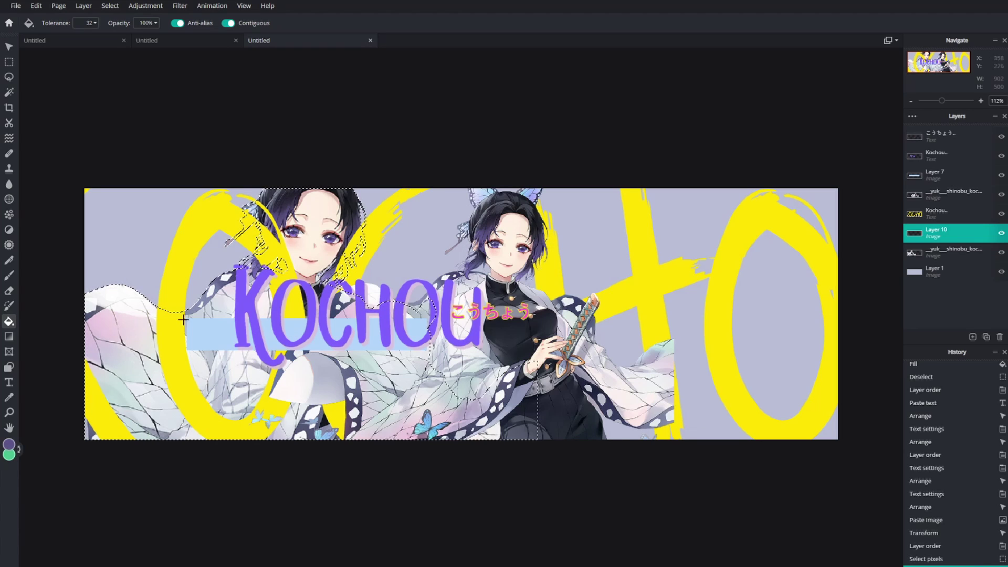
left_click(220, 302)
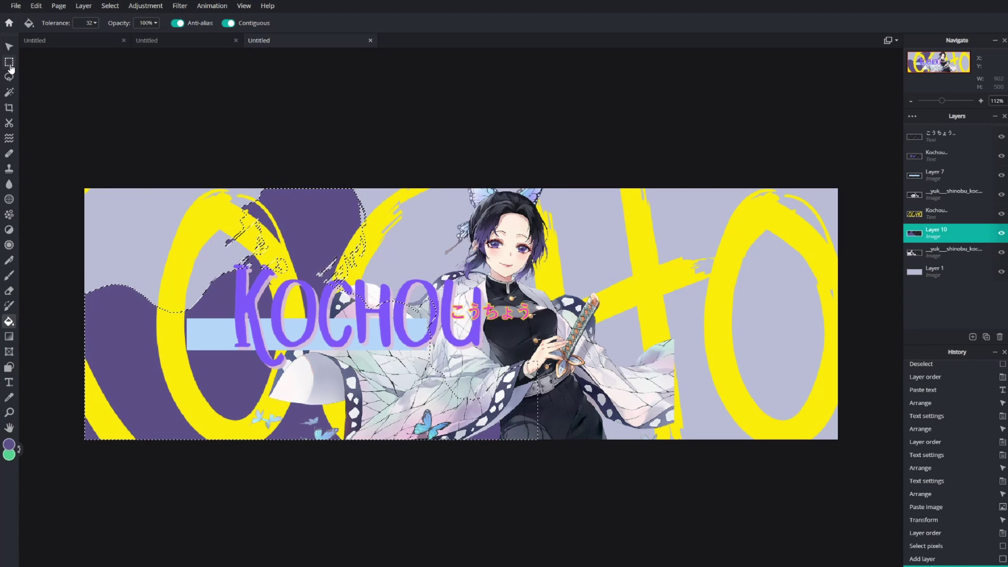
key("ctrl+d")
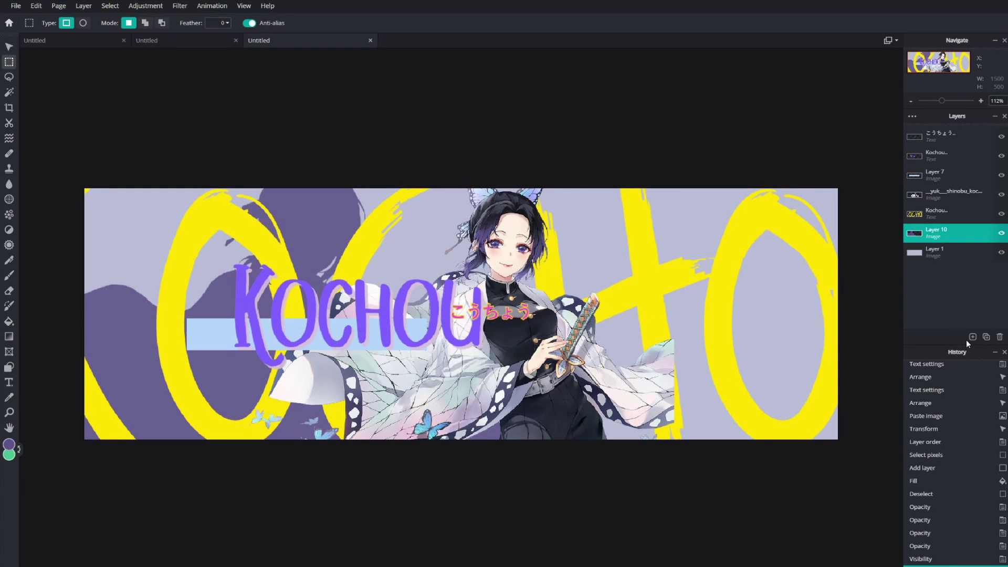
Add an empty layer above the silhouette and marquee a tall rectangle about 46 × 231 px over the right end of the character's robe.
left_click(970, 339)
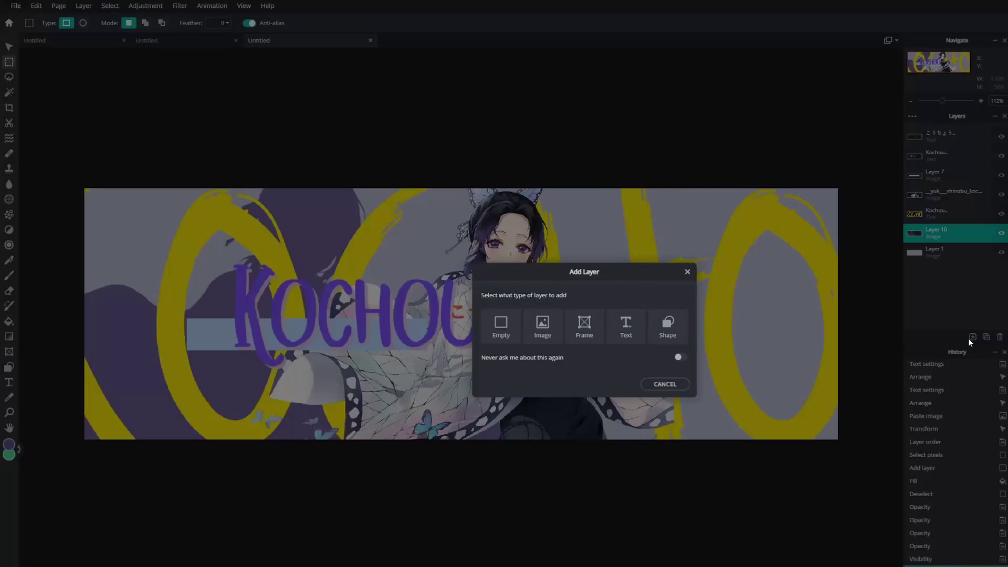
left_click(513, 335)
left_click_drag(660, 318, 683, 435)
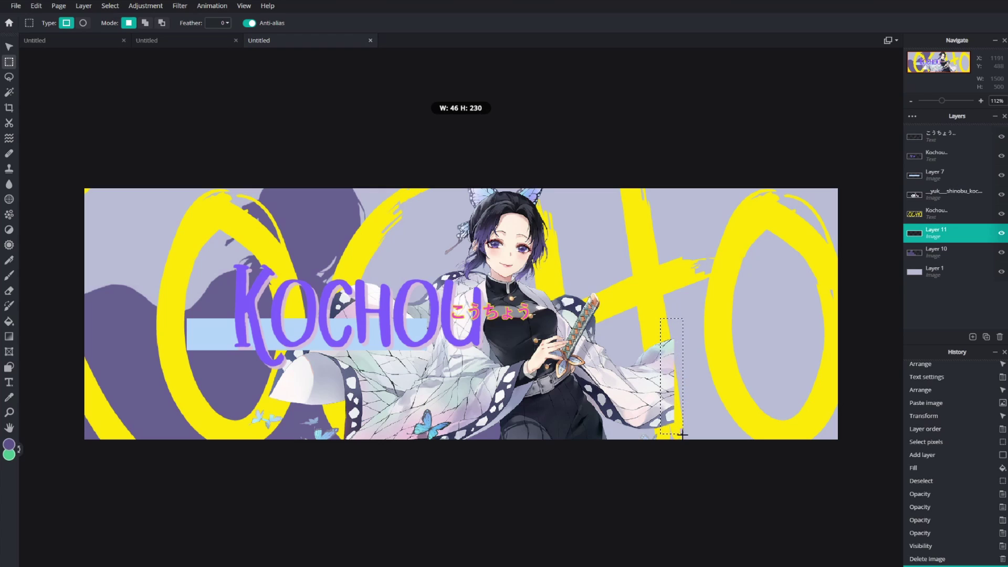
Fill the tall rectangle with the silhouette's purple #686292 and move its layer to the top of the stack.
left_click(9, 445)
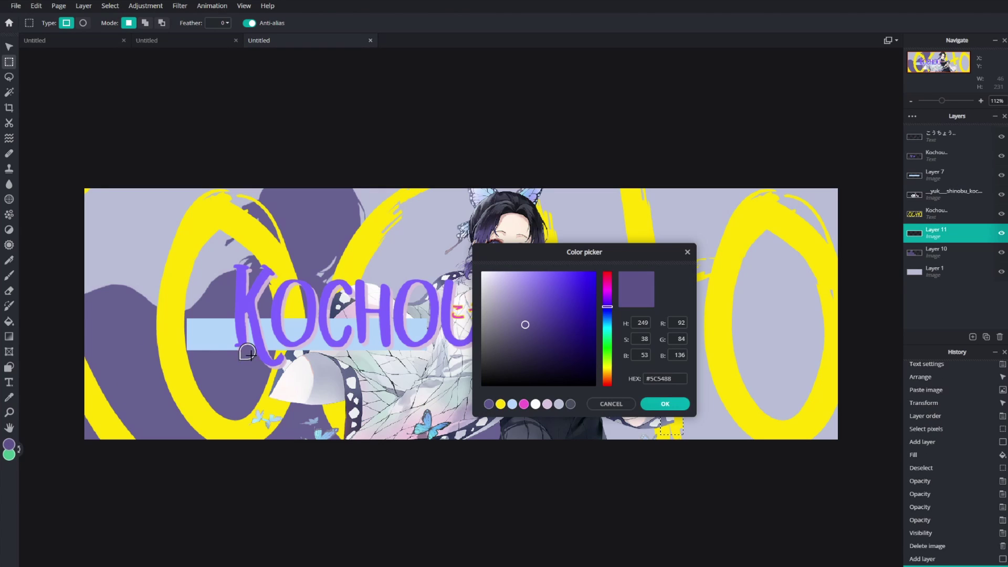
left_click(665, 404)
left_click(12, 325)
left_click(675, 358)
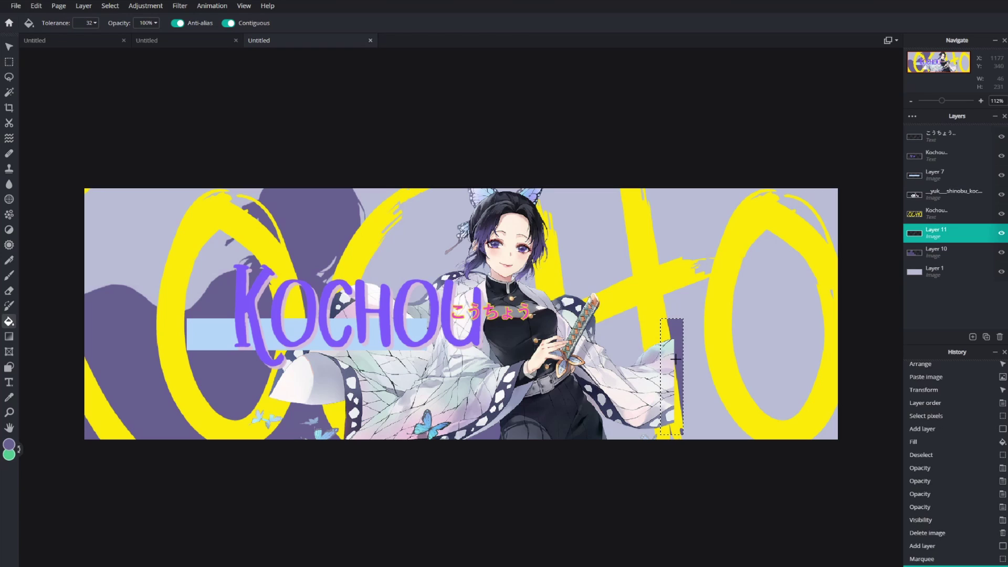
left_click_drag(944, 239, 951, 131)
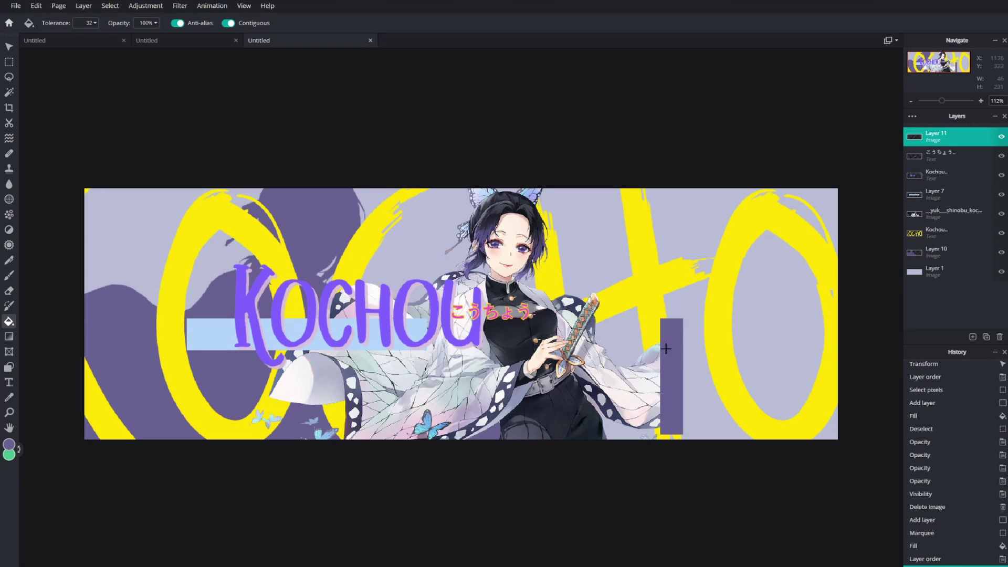
Open the pink こうちょう title text for editing and copy its characters.
left_click(9, 383)
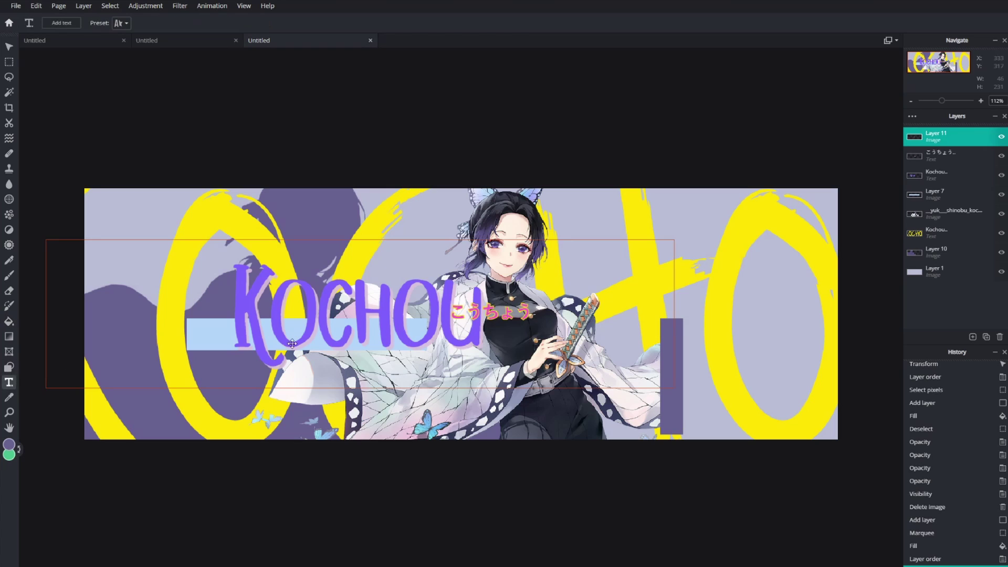
left_click(488, 312)
left_click(488, 313)
key("ctrl+c")
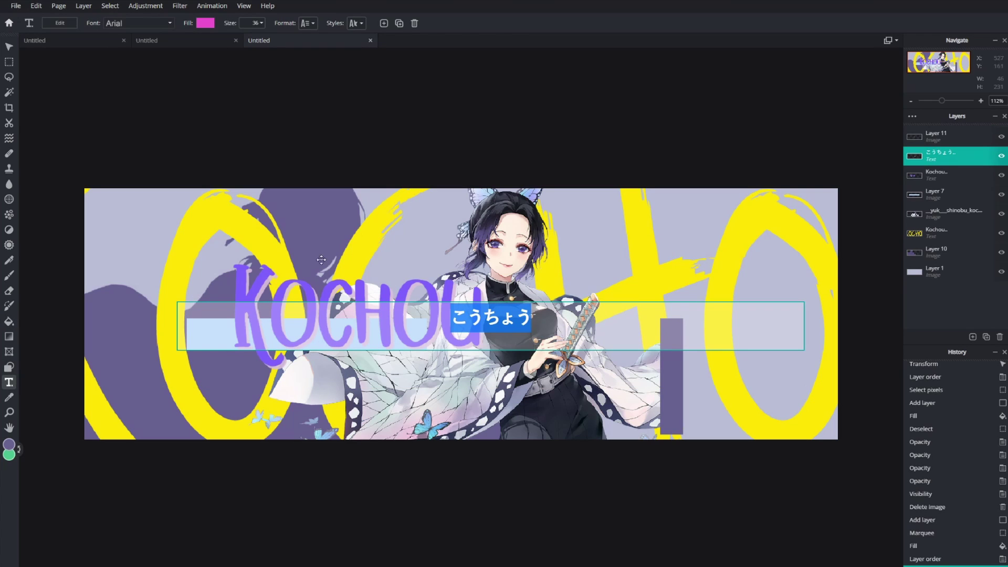
left_click(9, 48)
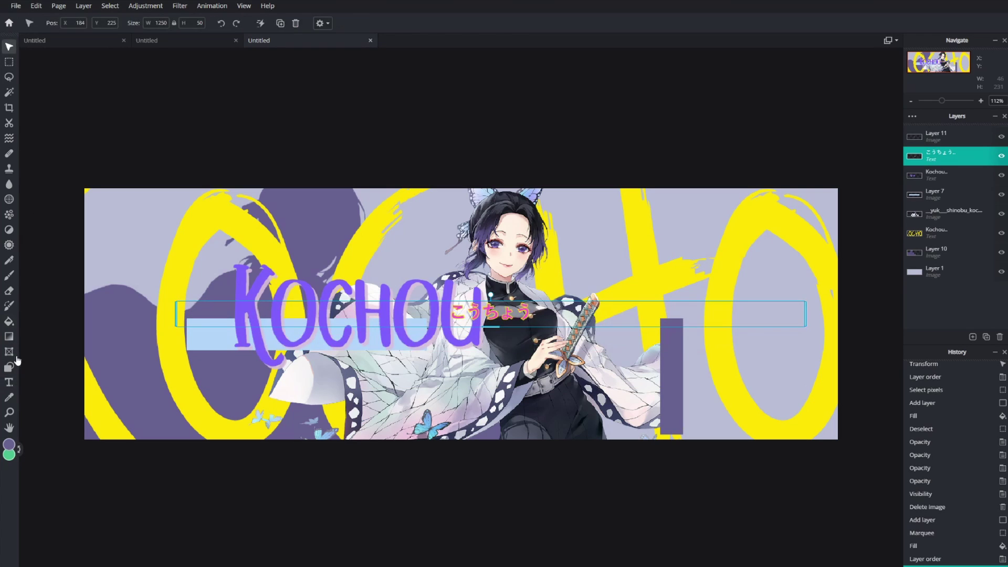
Try to replace the yellow background Kochou text with こうちょう.
left_click(10, 382)
left_click(209, 220)
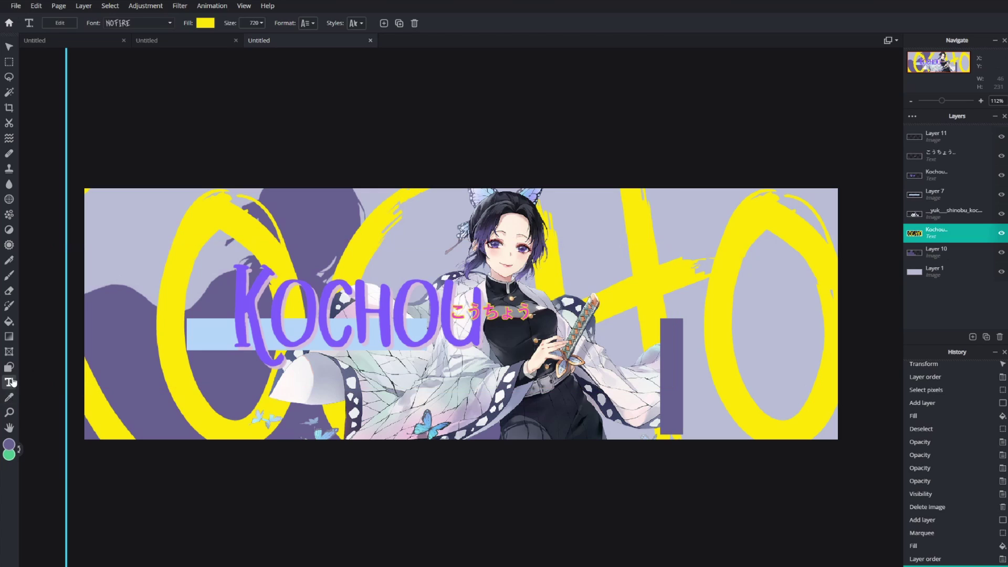
double_click(156, 220)
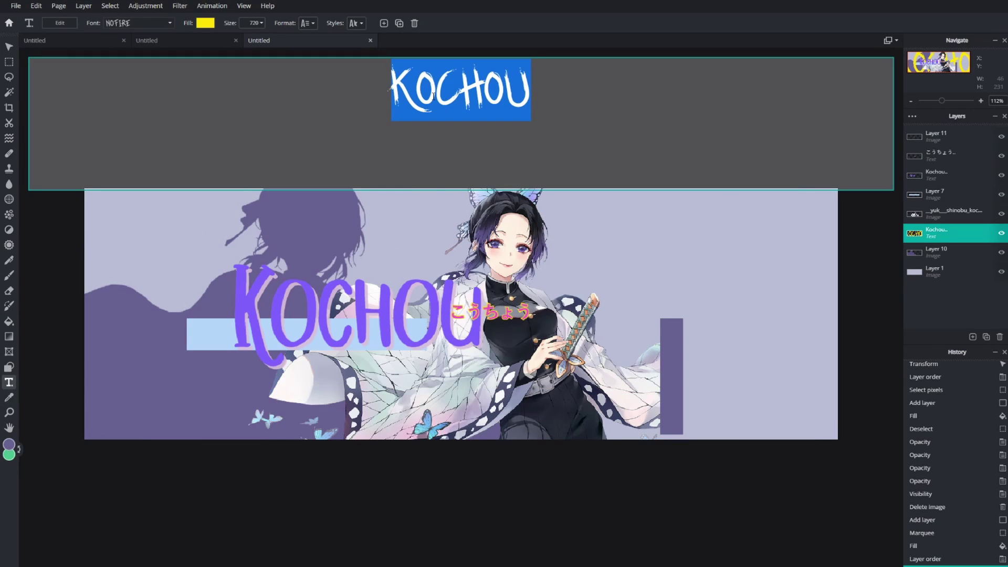
key("ctrl+v")
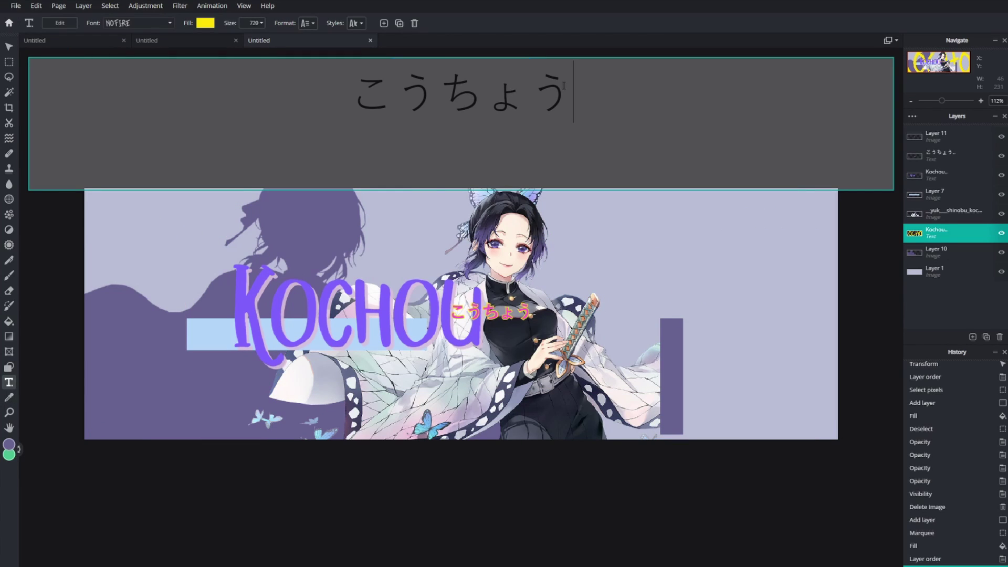
left_click_drag(561, 87, 270, 80)
left_click(254, 23)
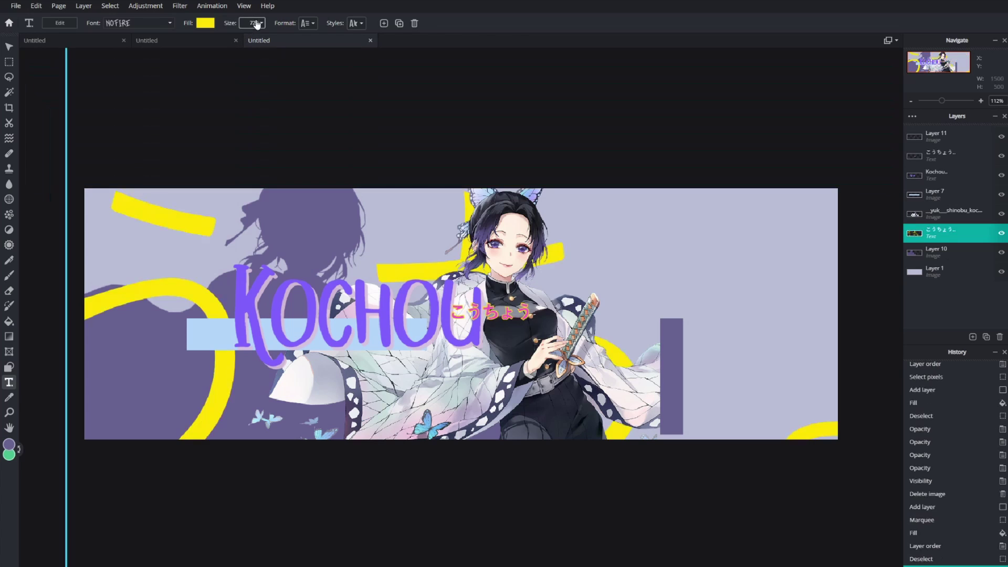
Add a separate こうちょう text in the Monetta font at size 86 and stack its characters vertically, one per line.
left_click(255, 23)
left_click_drag(212, 42, 200, 42)
left_click(389, 285)
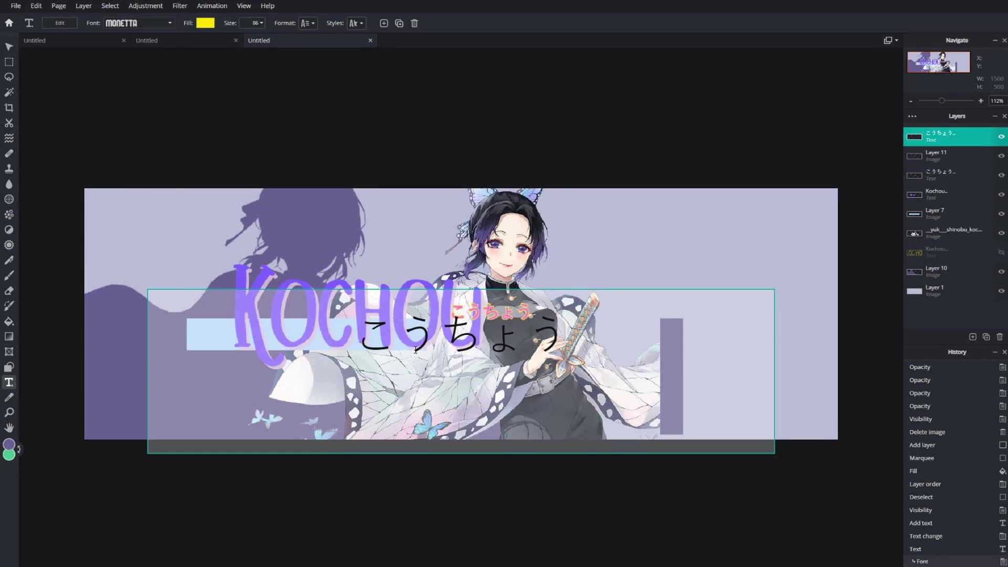
key("Return")
left_click(419, 411)
key("Return")
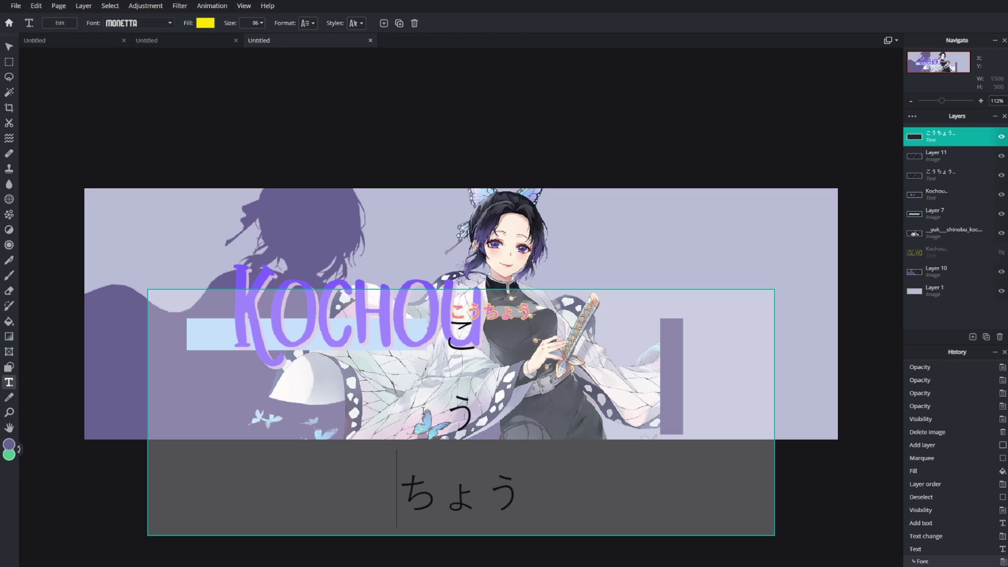
left_click(438, 481)
key("Return")
key("Return")
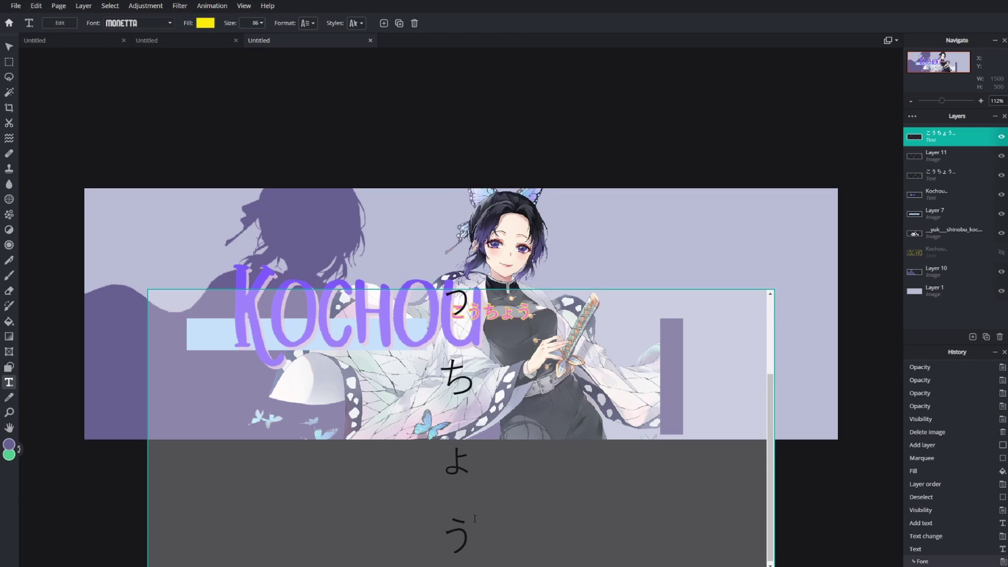
Set the vertical こうちょう text to size 52 and make it bold.
key("ctrl+a")
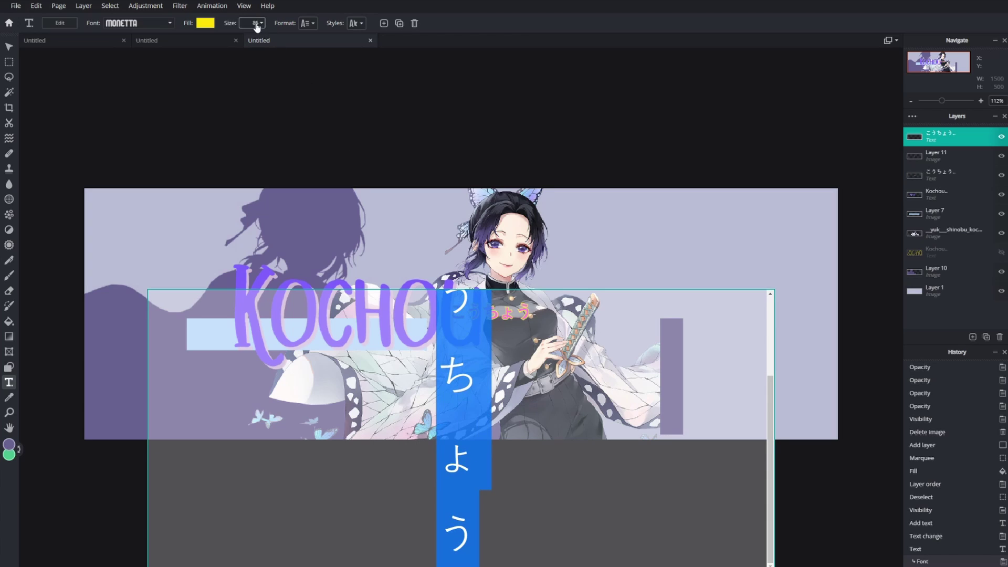
left_click(257, 24)
left_click(196, 40)
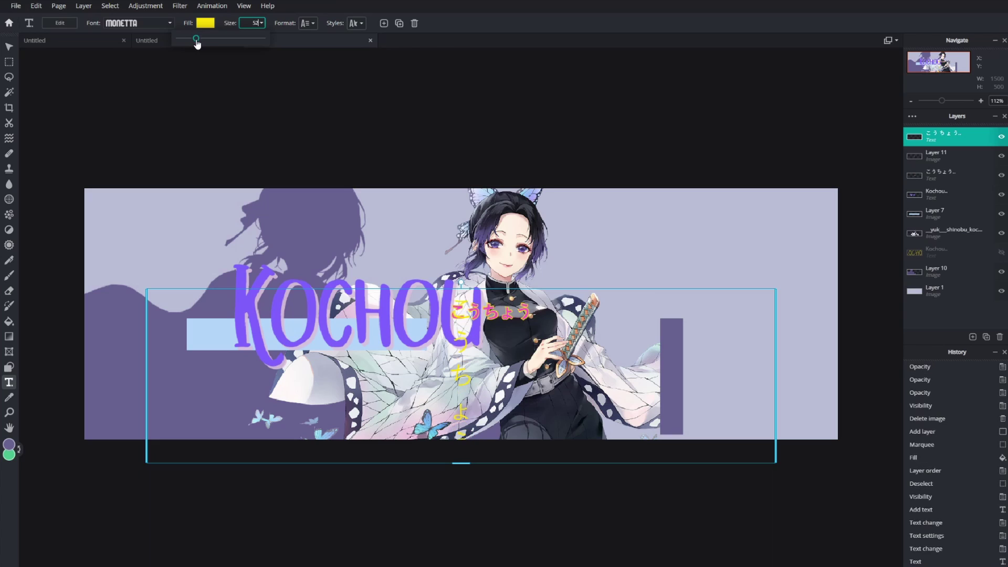
left_click(307, 24)
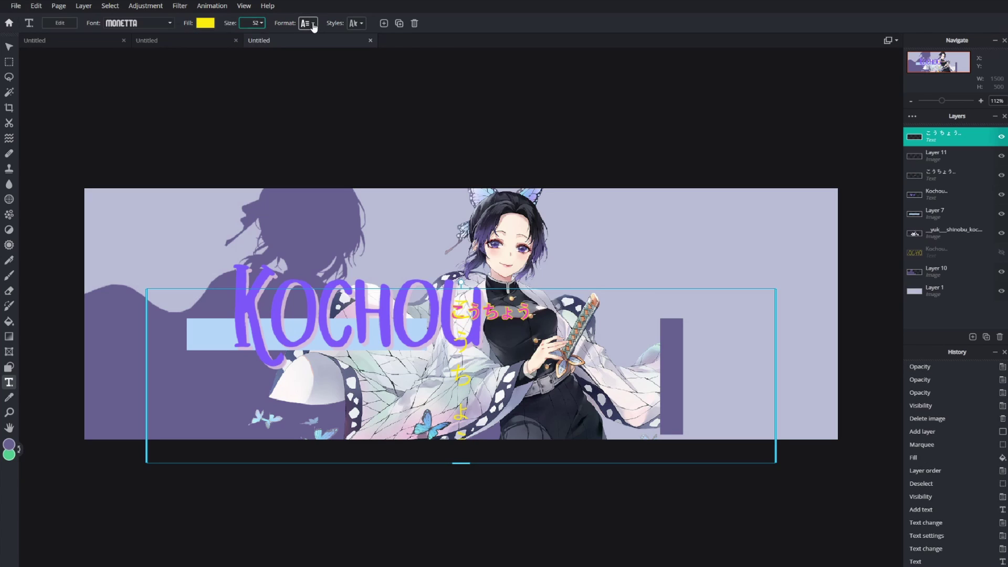
left_click(320, 159)
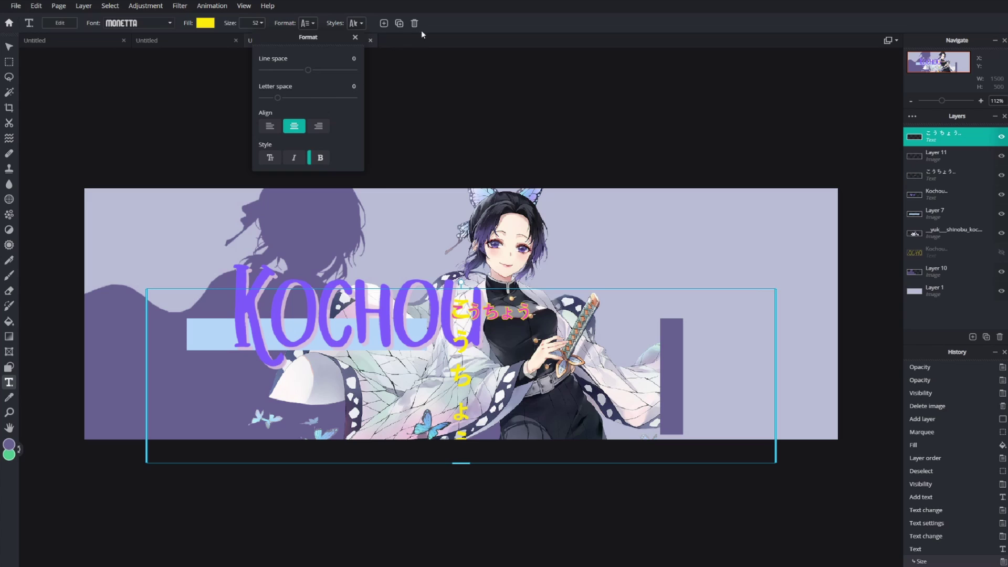
left_click(457, 20)
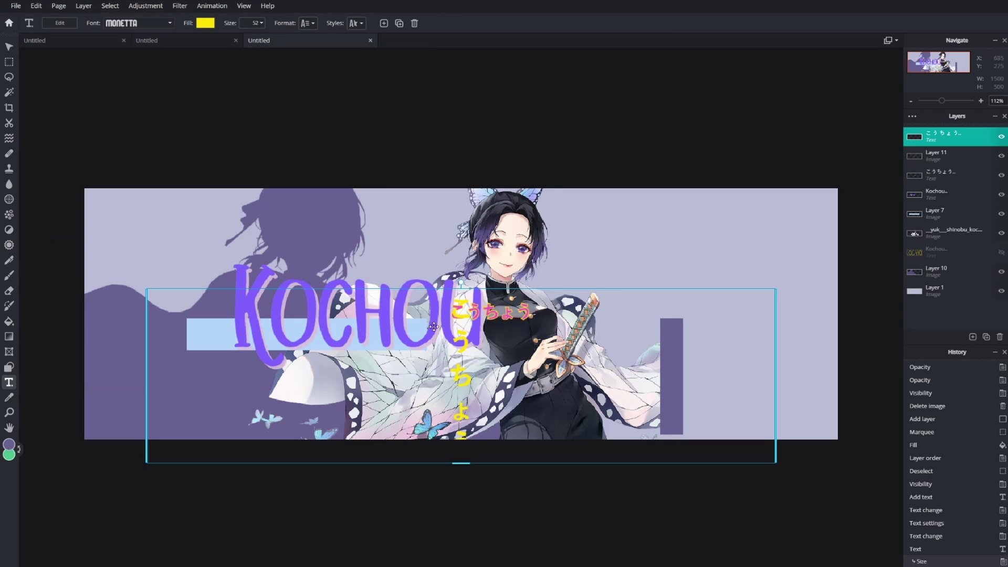
Move the vertical こうちょう text onto the tall purple bar and narrow its text box.
left_click_drag(434, 327, 669, 343)
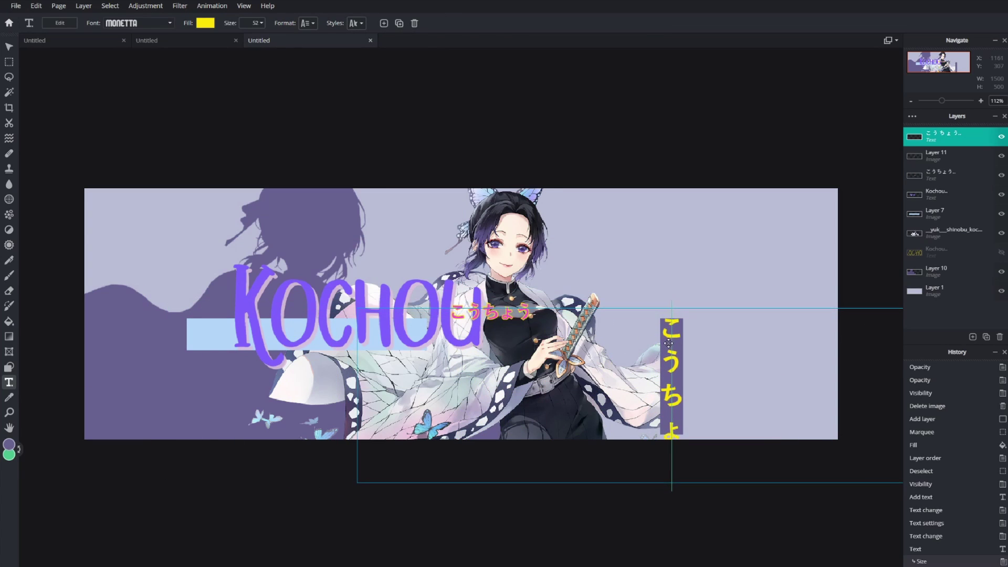
left_click_drag(356, 317, 567, 328)
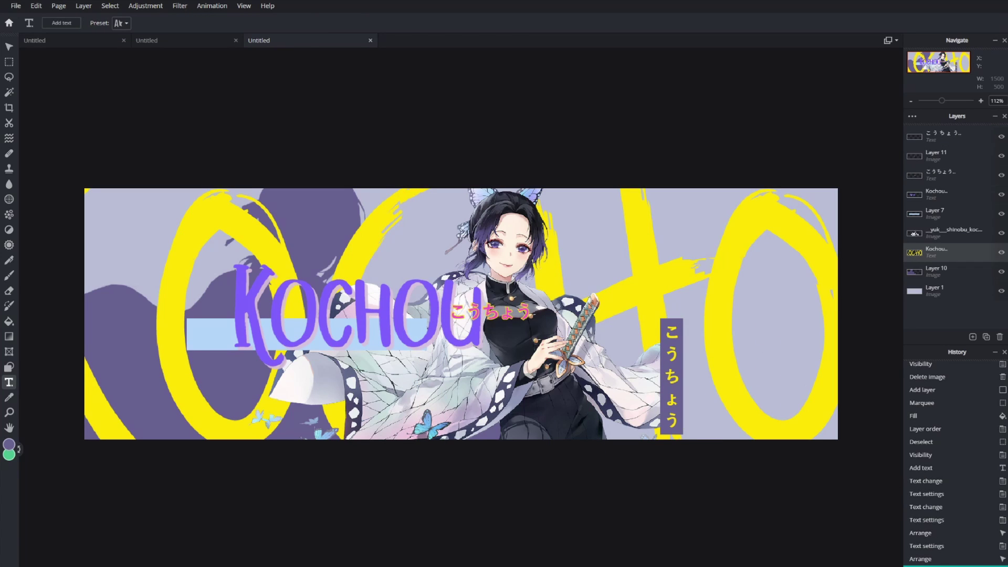
left_click(976, 297)
left_click(987, 338)
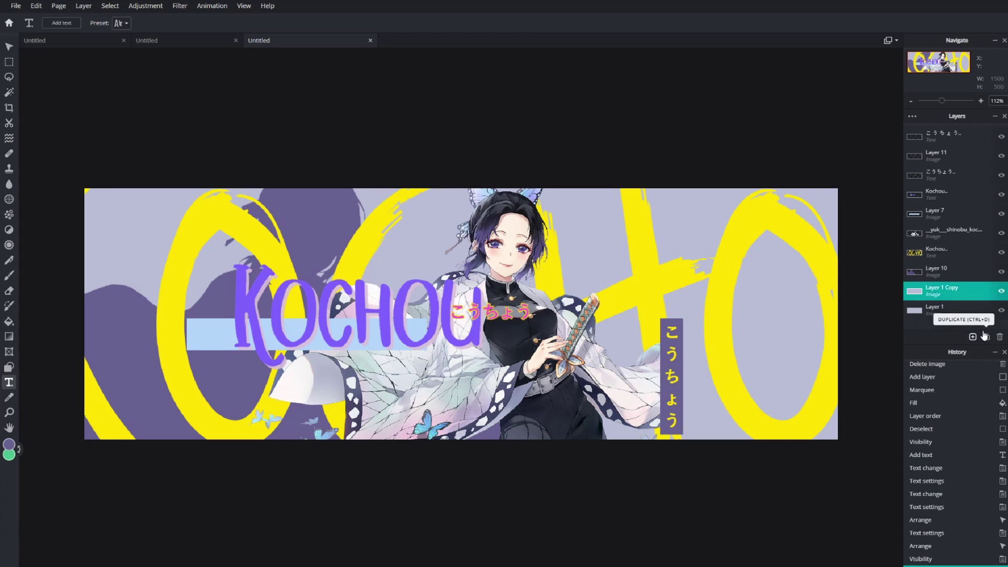
key("ctrl+z")
Add an empty layer above Layer 1 and select a narrow spike, about 697 × 299 px, pointing to the upper-right background with the polygonal lasso.
left_click(973, 337)
left_click(958, 329)
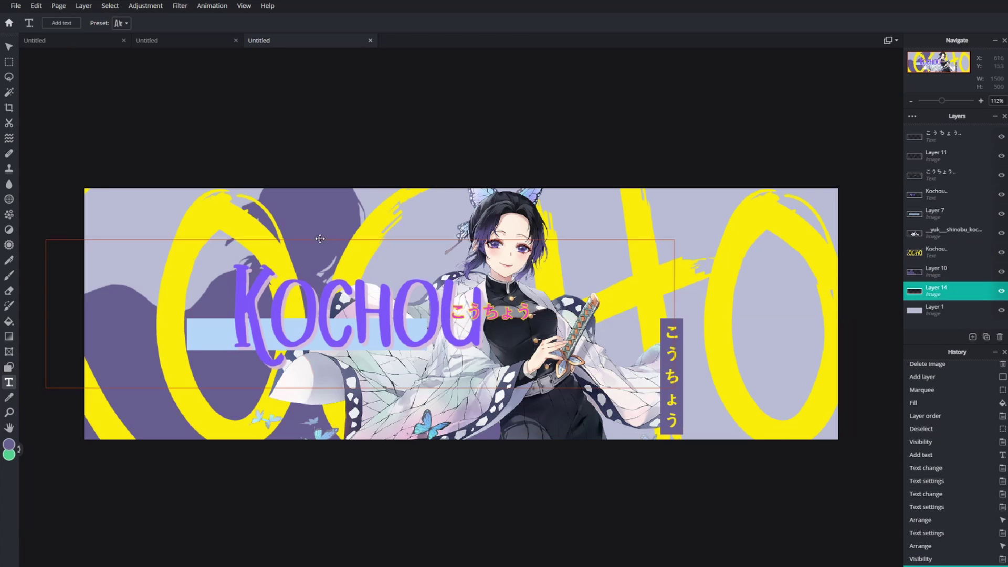
left_click(8, 64)
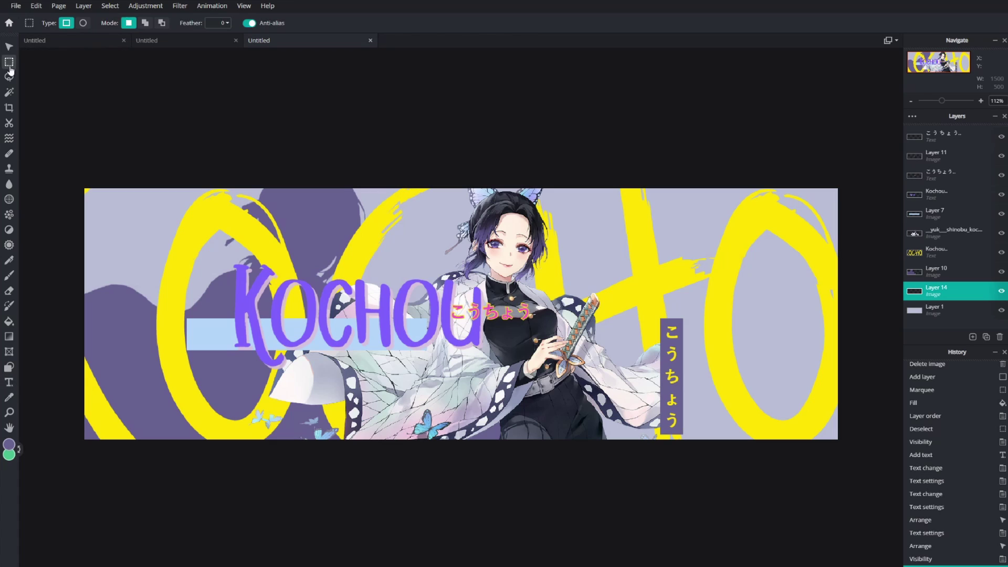
left_click(9, 77)
left_click(82, 23)
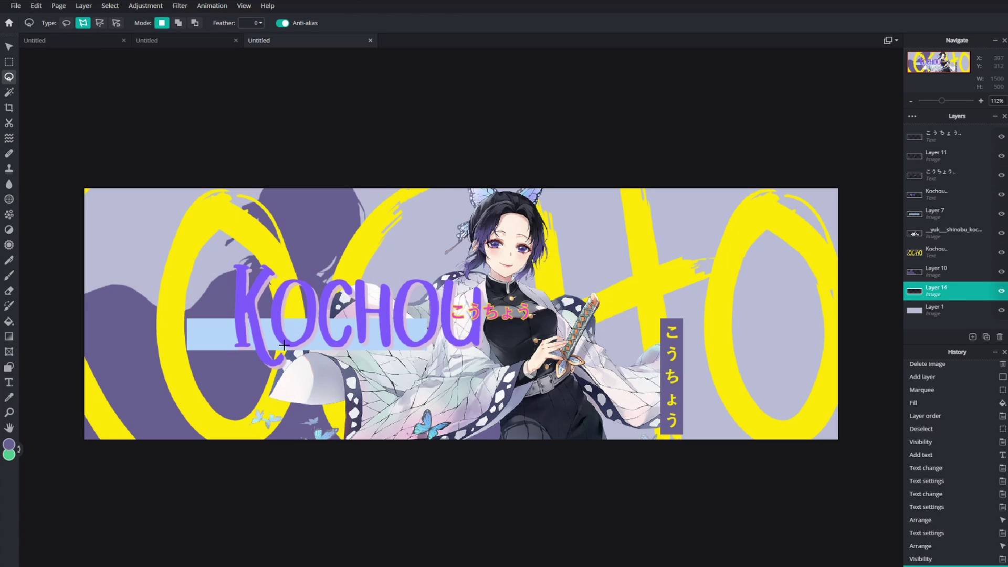
left_click(405, 359)
left_click(756, 228)
left_click(475, 373)
left_click(405, 359)
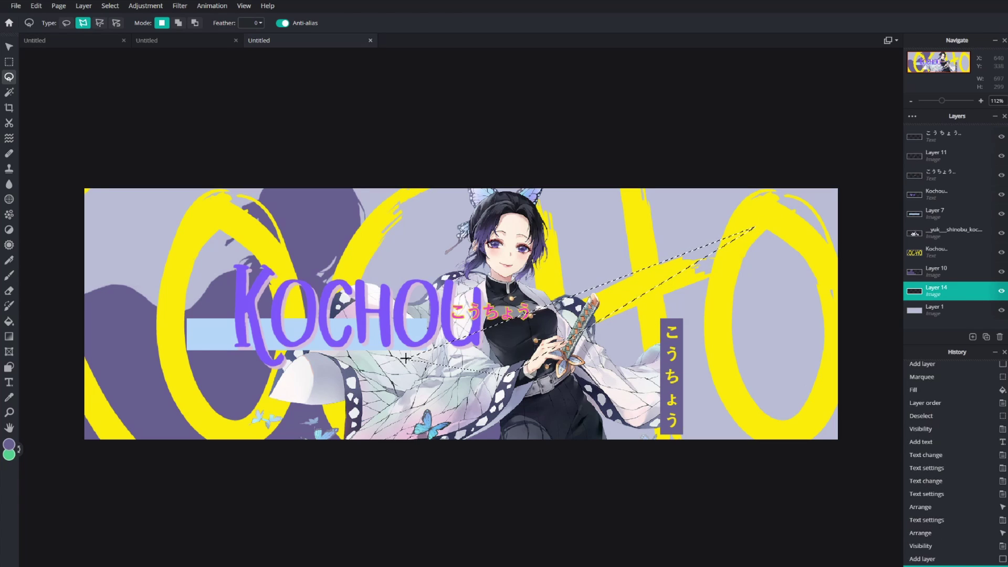
Fill the spike selection with pale pink #E6CEDC sampled from the sleeve and move its layer above the yellow Kochou text.
left_click(9, 445)
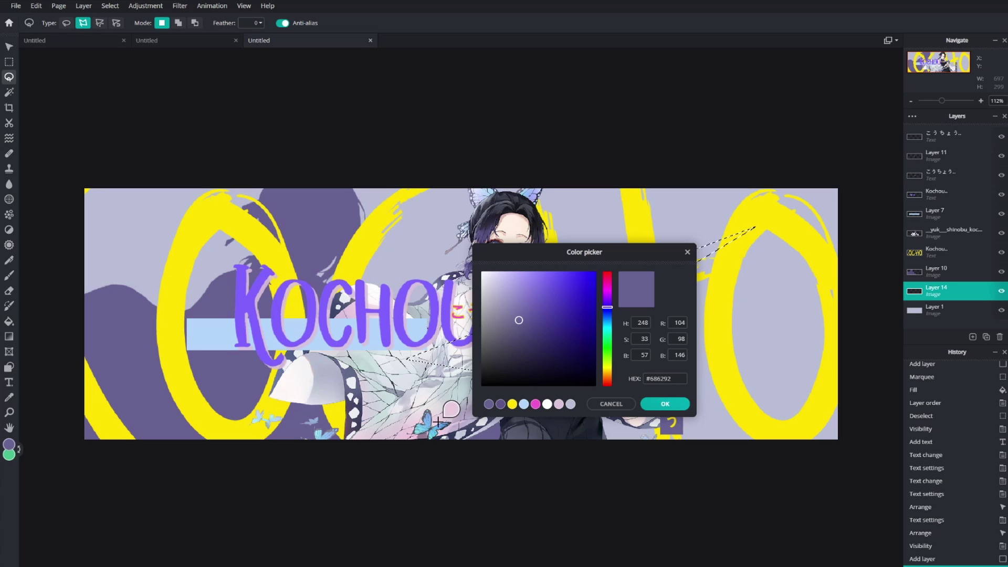
left_click(452, 407)
left_click(663, 404)
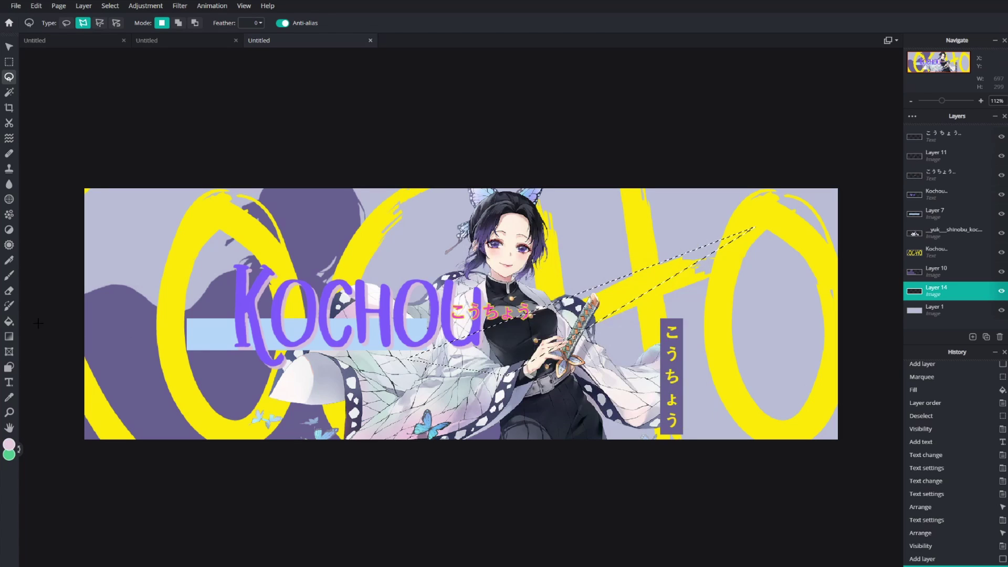
left_click(9, 322)
left_click(629, 289)
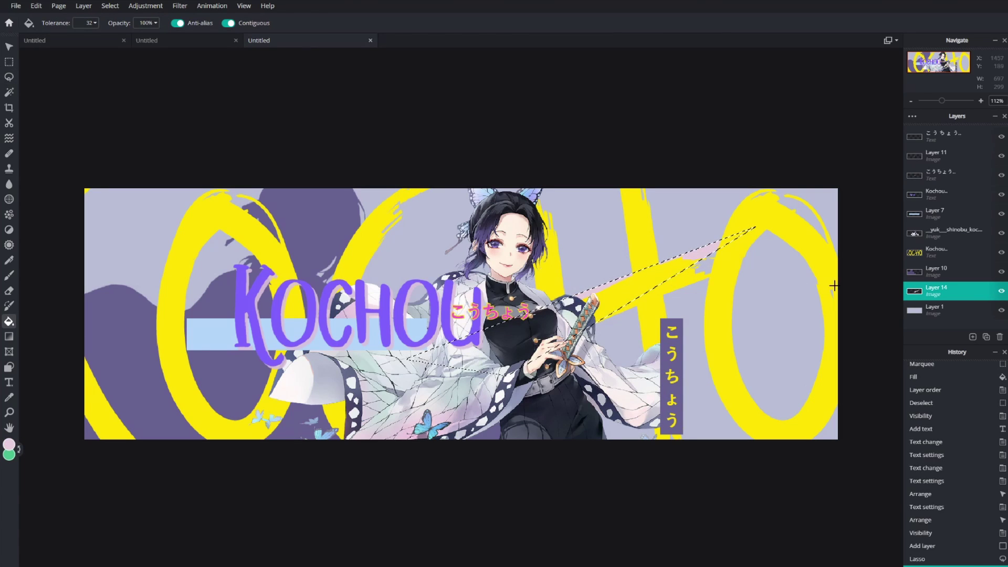
mouse_move(940, 291)
left_mouse_down()
mouse_move(945, 244)
mouse_move(943, 251)
left_mouse_up()
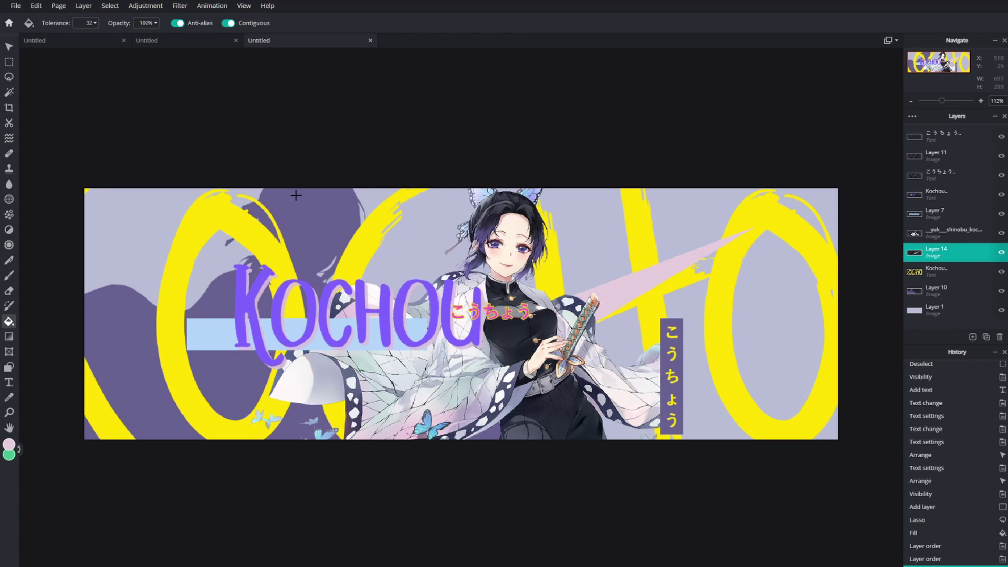
Select a second spike, about 557 × 376 px, pointing to the upper-left background and fill it with light blue #ADD9F7.
left_click(9, 77)
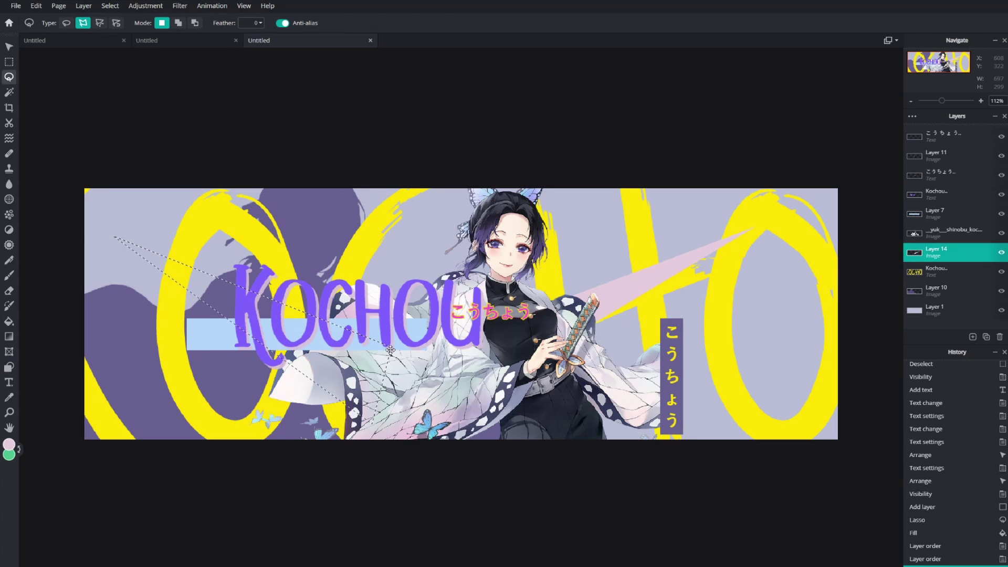
double_click(390, 351)
left_click(9, 445)
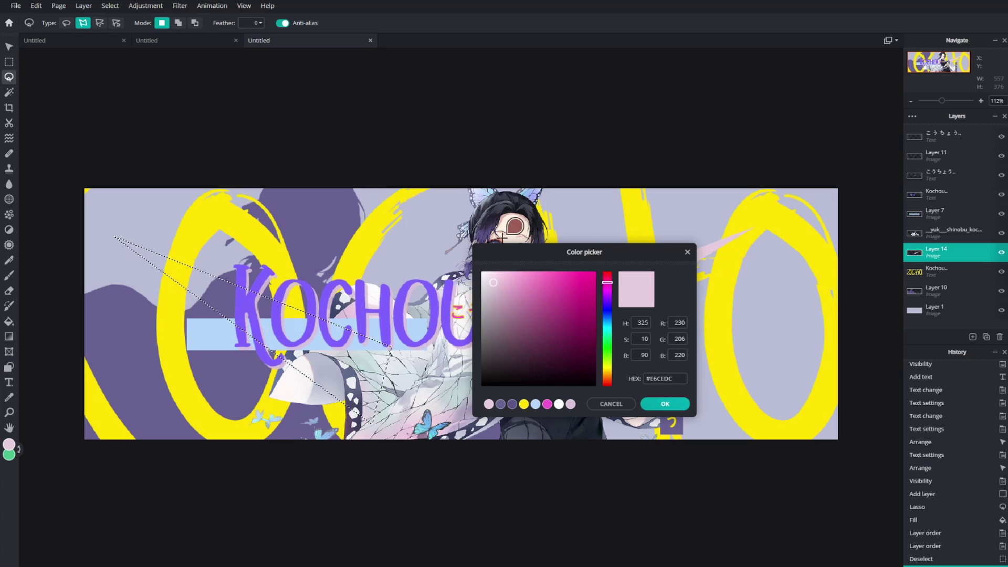
left_click(490, 192)
left_click(665, 404)
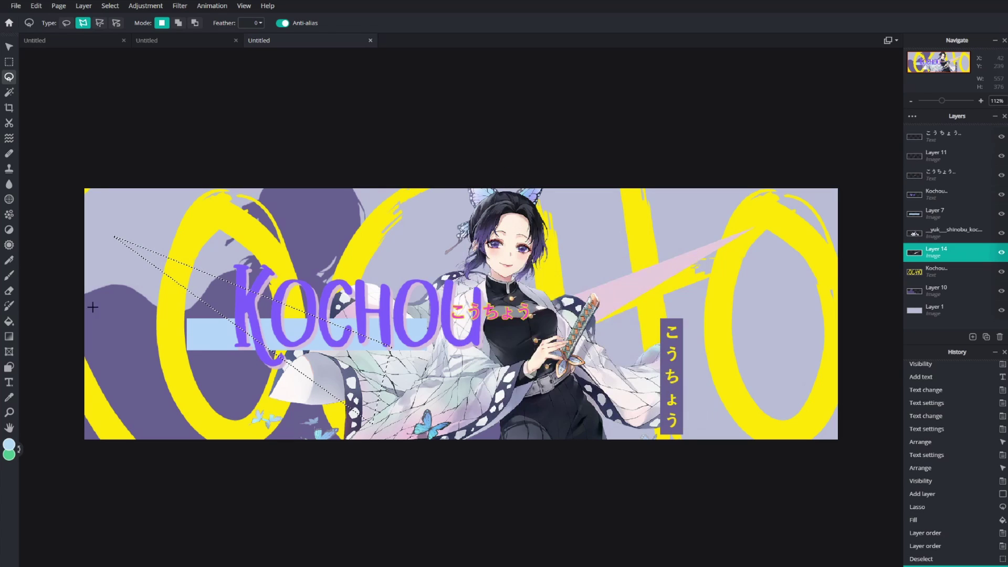
left_click(9, 321)
left_click(214, 290)
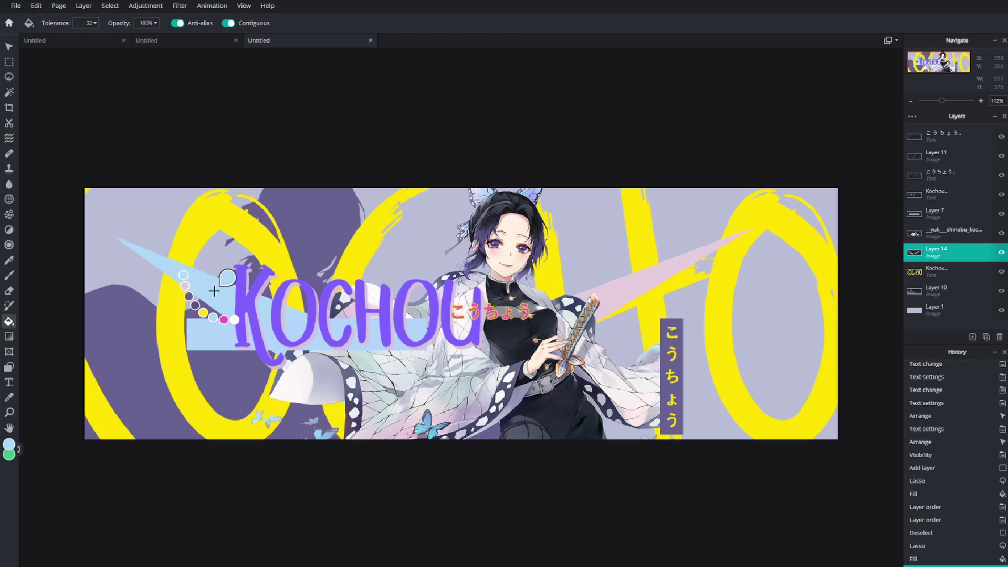
Undo the light blue fill and refill the second spike with a pale grey-teal sampled from the artwork.
key("ctrl+z")
left_click(12, 446)
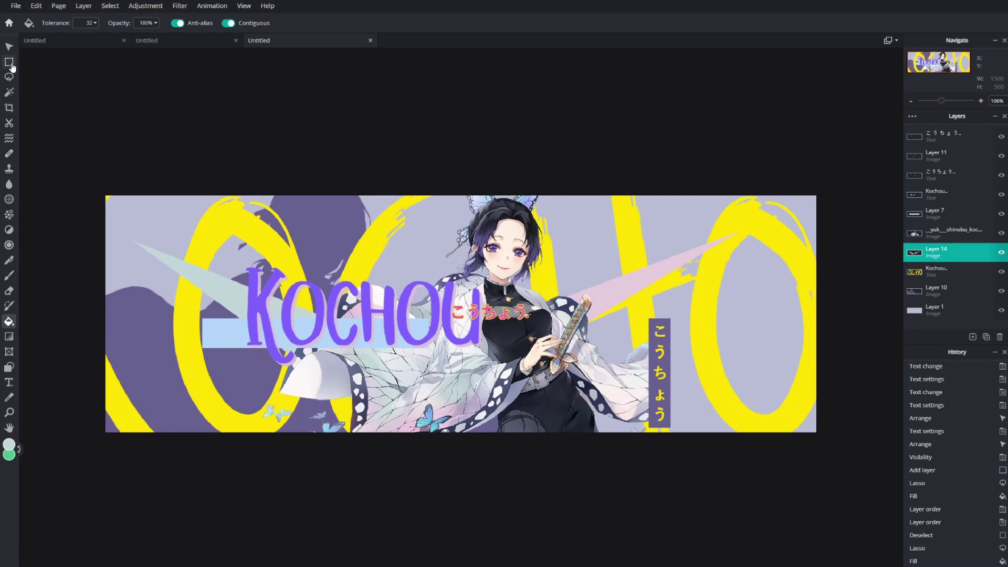
Add a layer above the spikes and make an elliptical selection about 502 × 341 px behind the Kochou title and the character's sleeve.
left_click(9, 63)
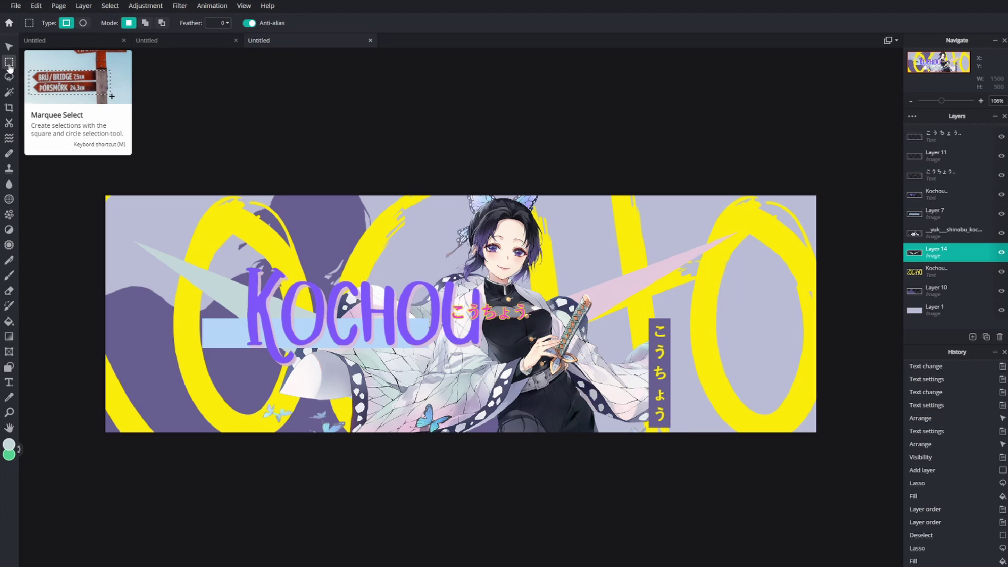
left_click(84, 24)
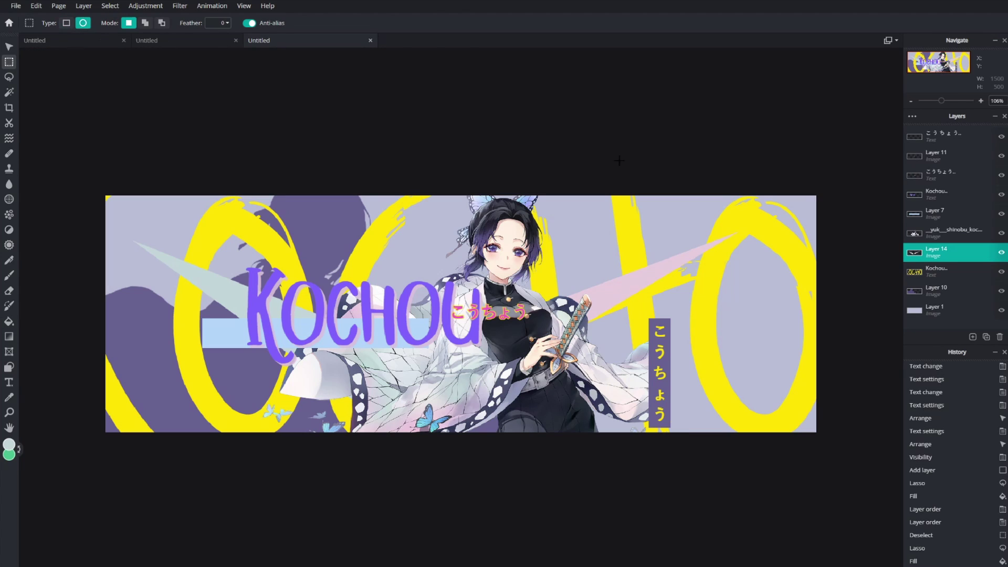
left_click(972, 336)
left_click(972, 335)
left_click(500, 325)
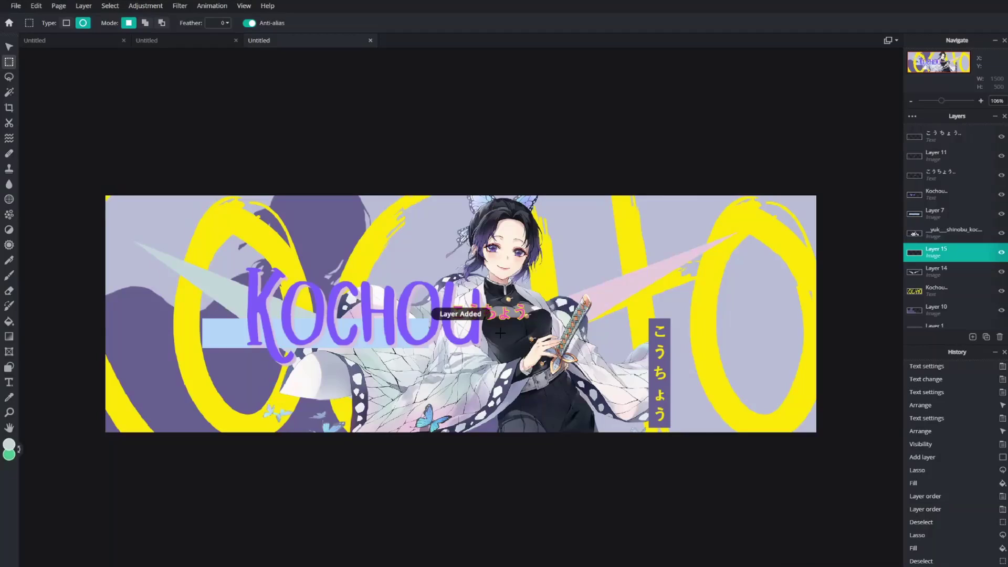
left_click_drag(274, 284, 560, 436)
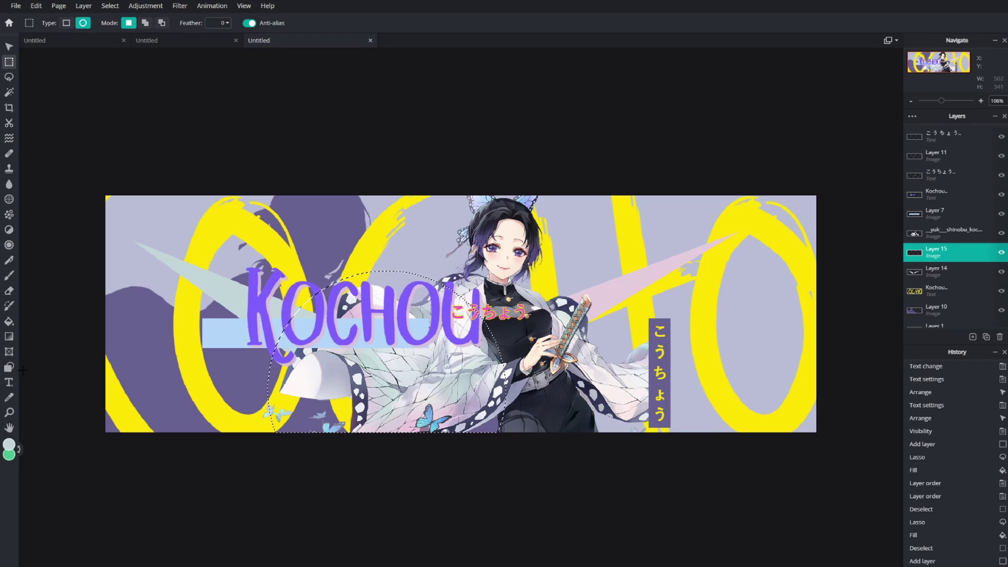
Fill the elliptical selection with yellow sampled from the background lettering and deselect it.
left_click(9, 445)
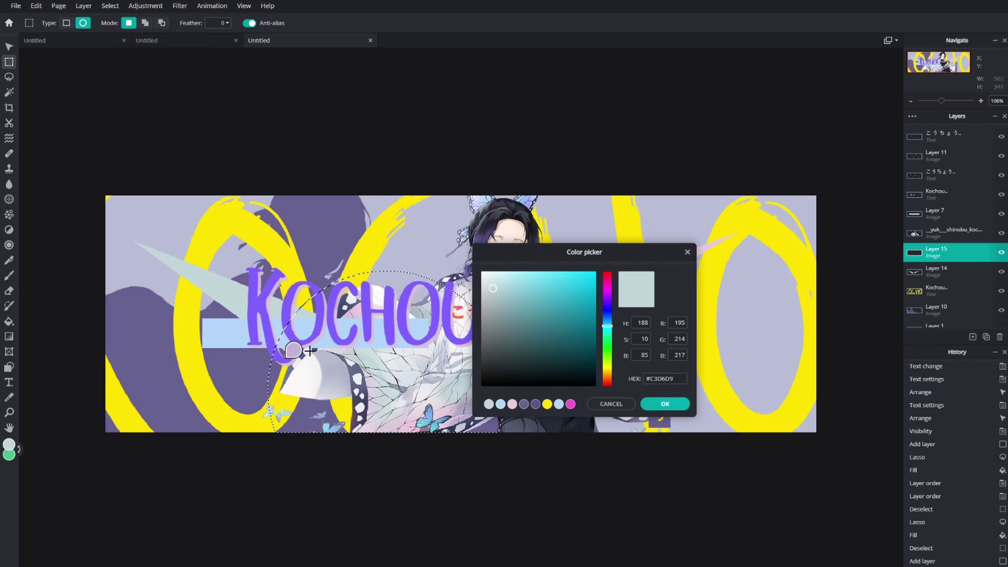
left_click(381, 239)
left_click(666, 404)
left_click(9, 322)
left_click(389, 362)
key("ctrl+d")
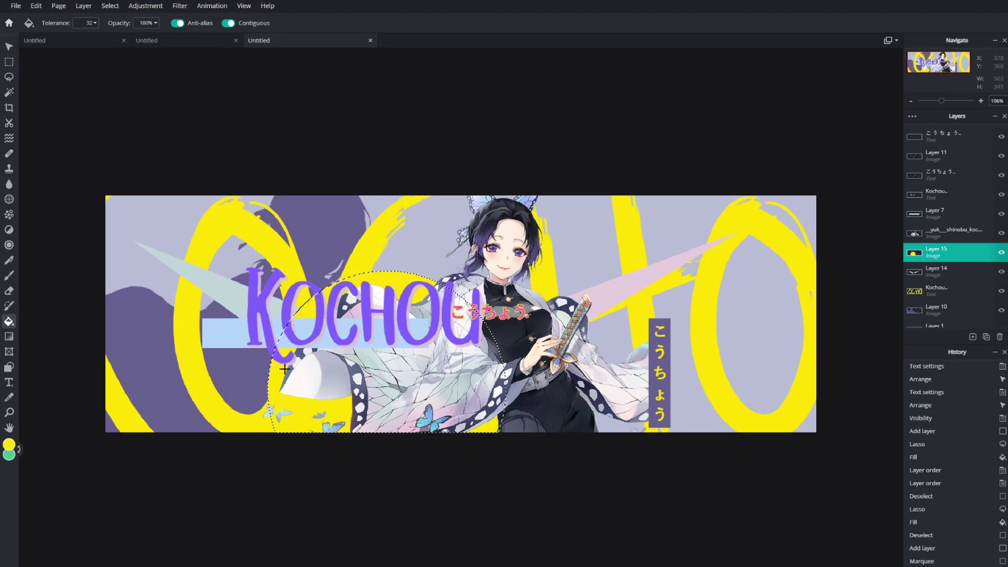
Select a large circle, about 546 × 449 px, behind the character's sword side and colour it periwinkle blue.
left_click(9, 62)
left_click_drag(690, 477, 449, 203)
left_click(9, 445)
left_click(640, 350)
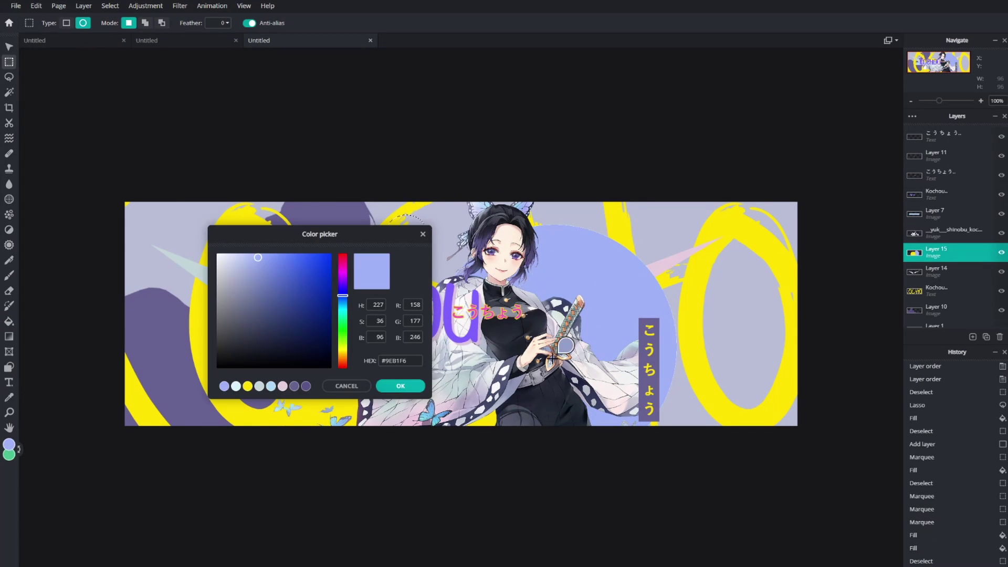
left_click(401, 386)
Fill a small circle above the title with pale pink and add a grey-lavender circle, about 205 × 168 px, near the banner's lower-left corner.
left_click(9, 321)
left_click(407, 236)
left_click(8, 62)
left_click_drag(314, 462, 223, 385)
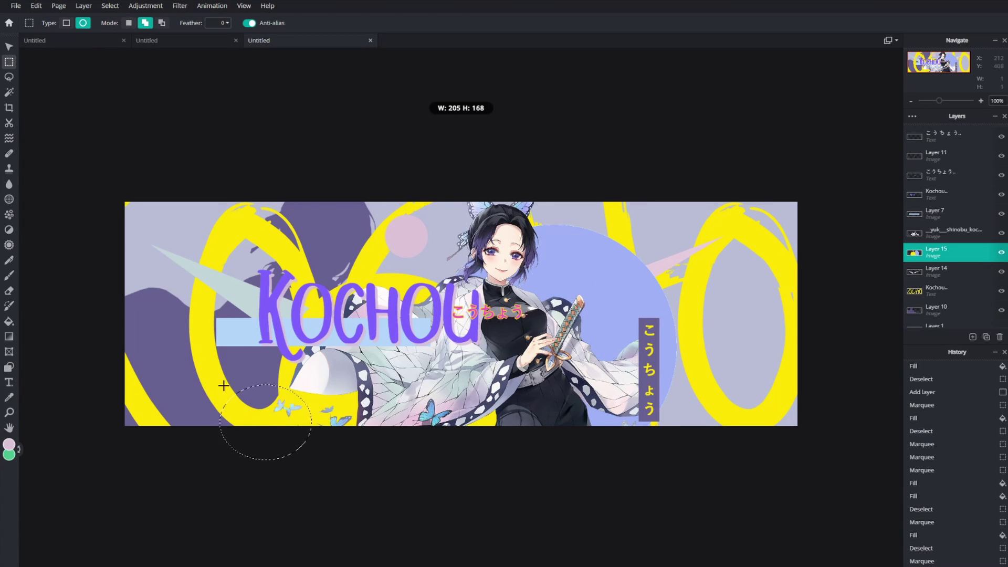
left_click(9, 444)
left_click(9, 322)
left_click(9, 445)
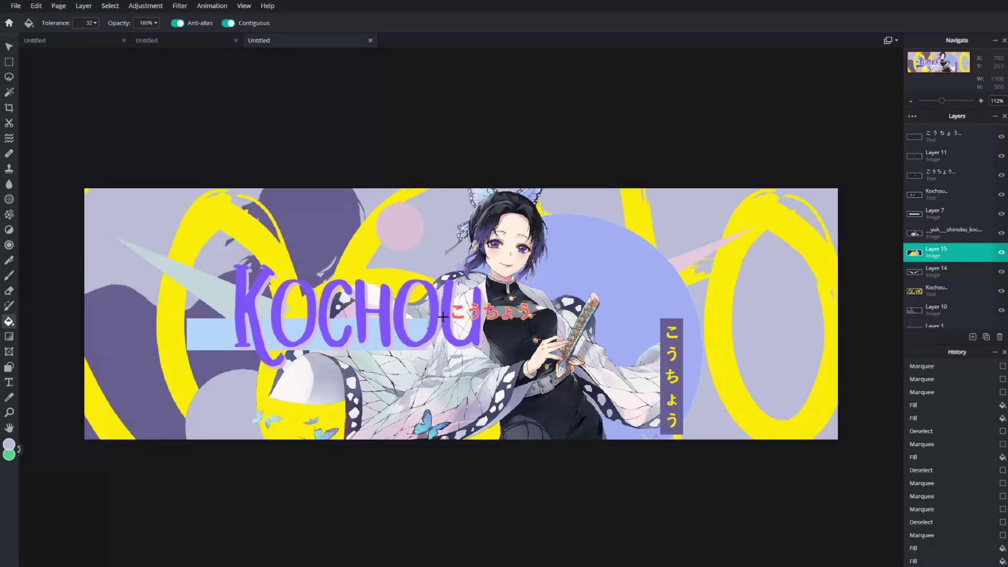
Select a thin rectangle across the banner's full bottom edge and fill it with pale peach.
key("m")
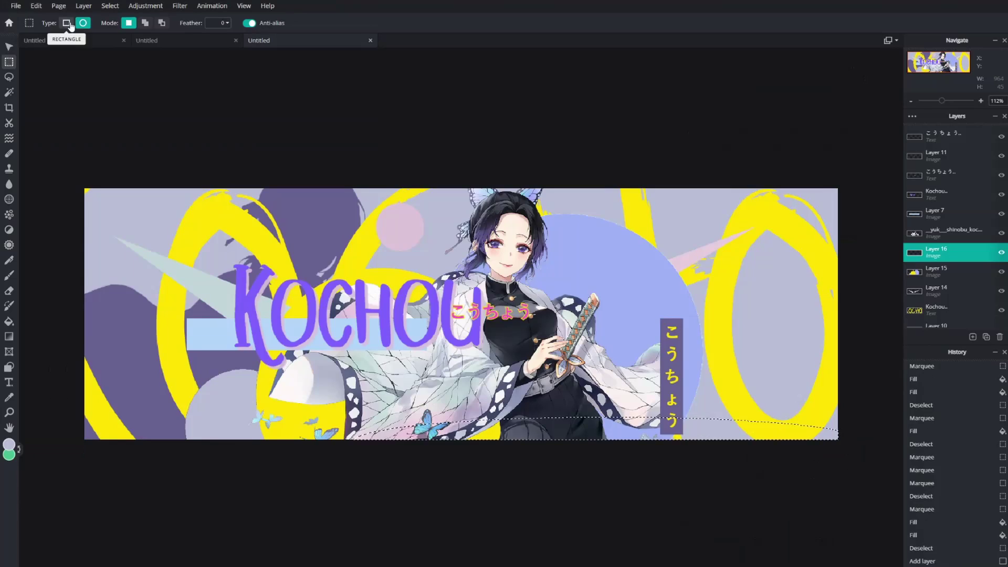
left_click_drag(82, 431, 840, 443)
key("g")
key("alt+BackSpace")
key("ctrl+d")
Add a layer and select small circles of varying size scattered across both sides of the character.
left_click(973, 336)
key("m")
left_click(83, 23)
scroll(511, 252, "up", 3)
left_click_drag(599, 212, 608, 222)
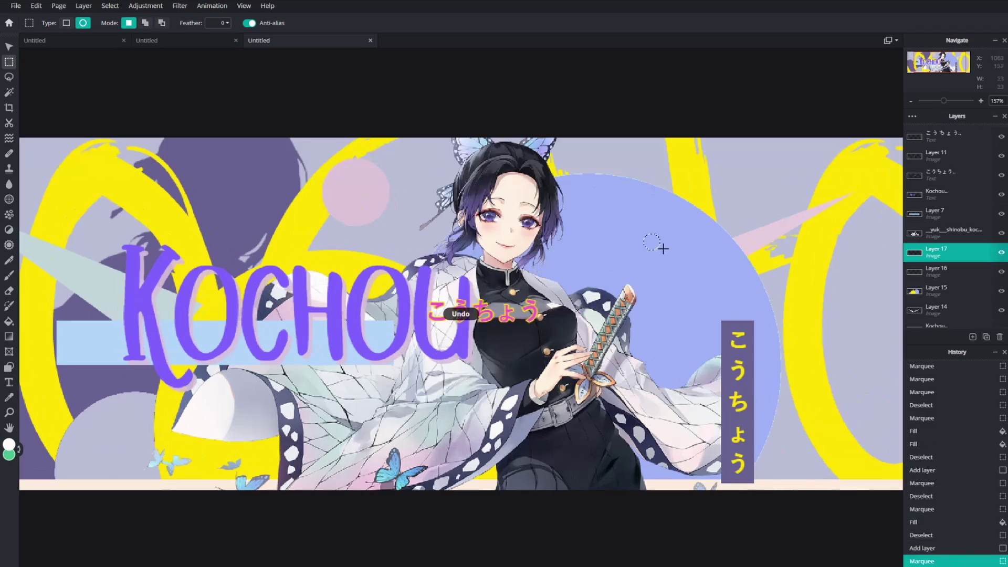
left_click_drag(656, 269, 698, 317)
left_click_drag(691, 209, 710, 228)
left_click_drag(277, 255, 281, 259)
left_click_drag(320, 230, 330, 239)
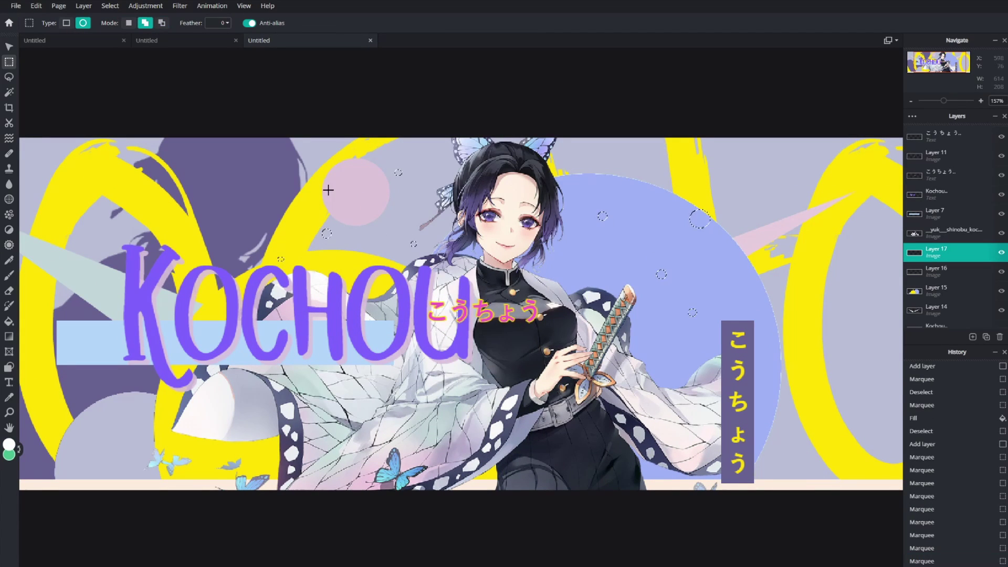
left_click_drag(144, 414, 151, 423)
left_click_drag(131, 219, 142, 229)
Fill the scattered circle selections with white to form dots.
key("g")
left_click(700, 219)
scroll(612, 311, "down", 6)
scroll(612, 311, "up", 2)
Paste a copy of the white dots and try to move it toward the lower right.
key("ctrl+c")
key("ctrl+v")
left_click_drag(336, 315, 451, 399)
key("ctrl+z")
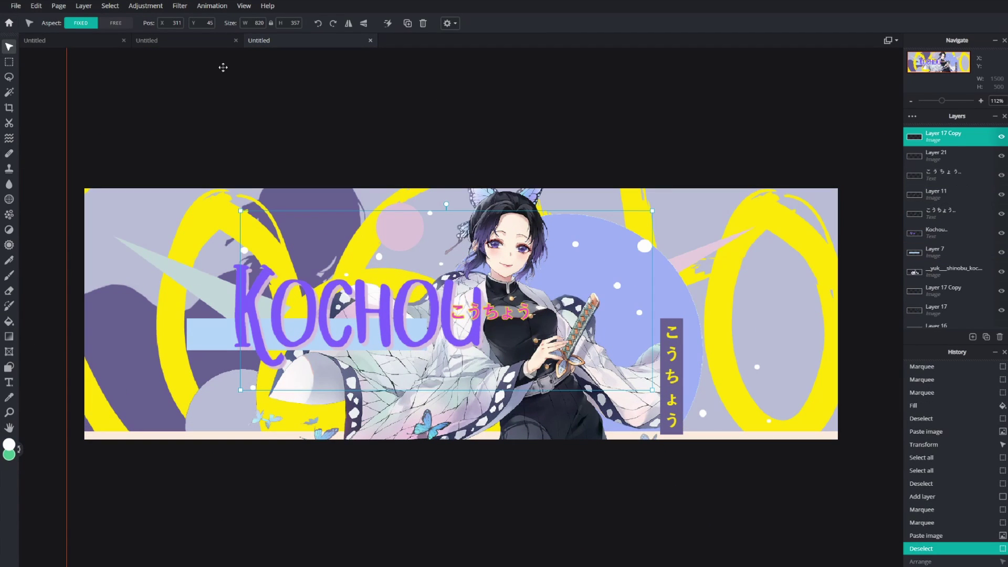
Flatten the image and apply Hue & saturation with hue -1 and saturation 13.
left_click(92, 8)
left_click(131, 137)
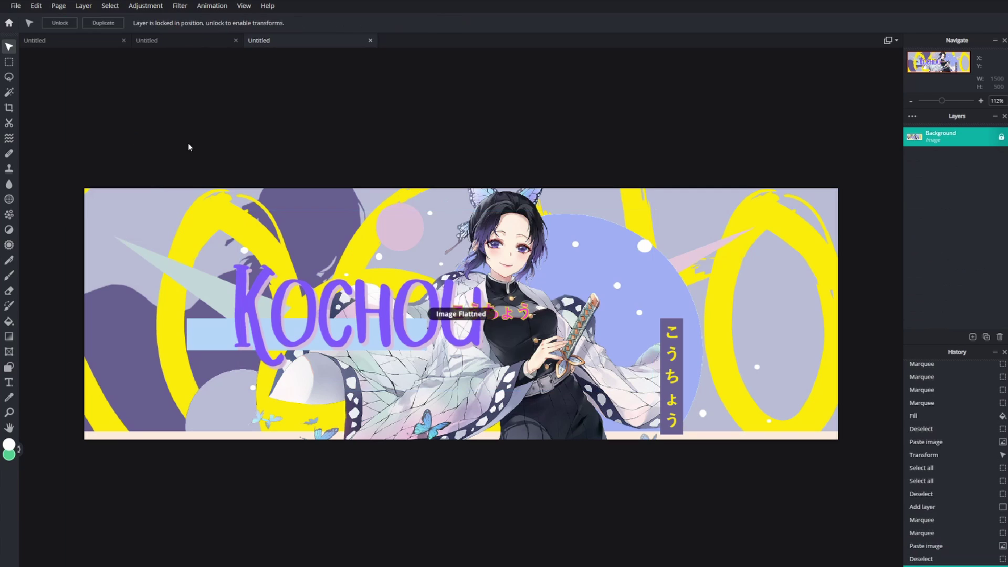
left_click(145, 6)
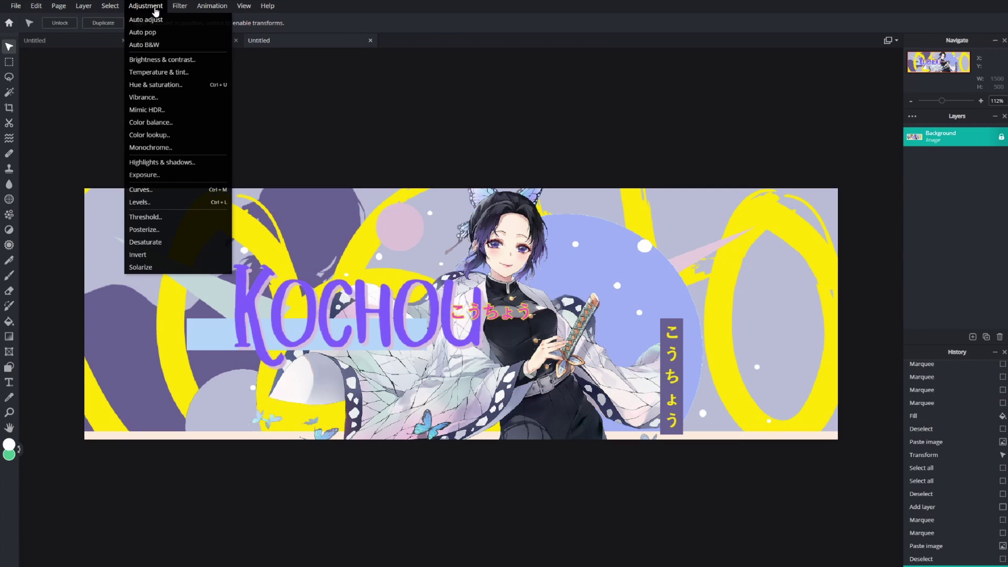
left_click(158, 84)
left_click_drag(320, 313, 291, 320)
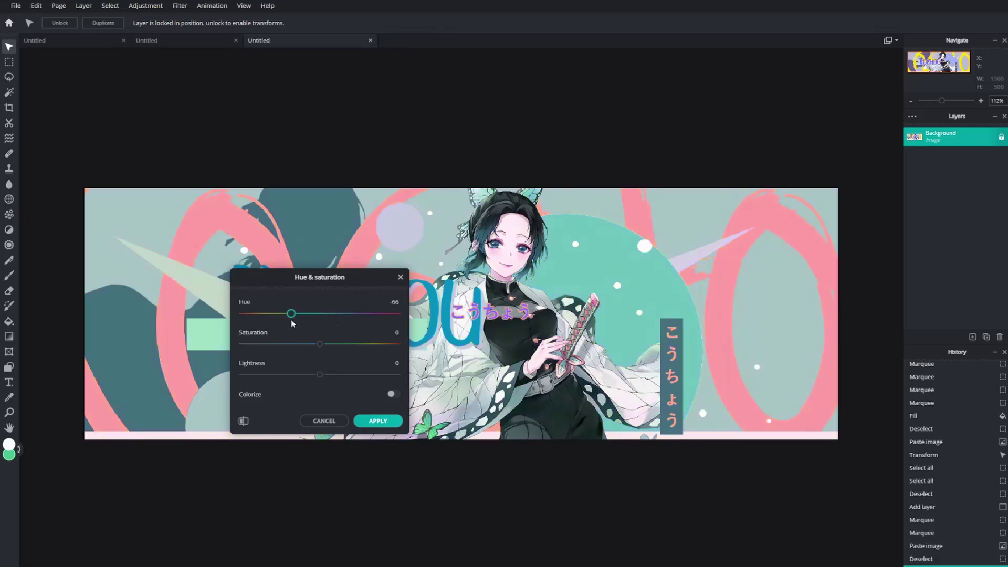
left_click_drag(319, 282, 734, 238)
left_click_drag(684, 277, 730, 311)
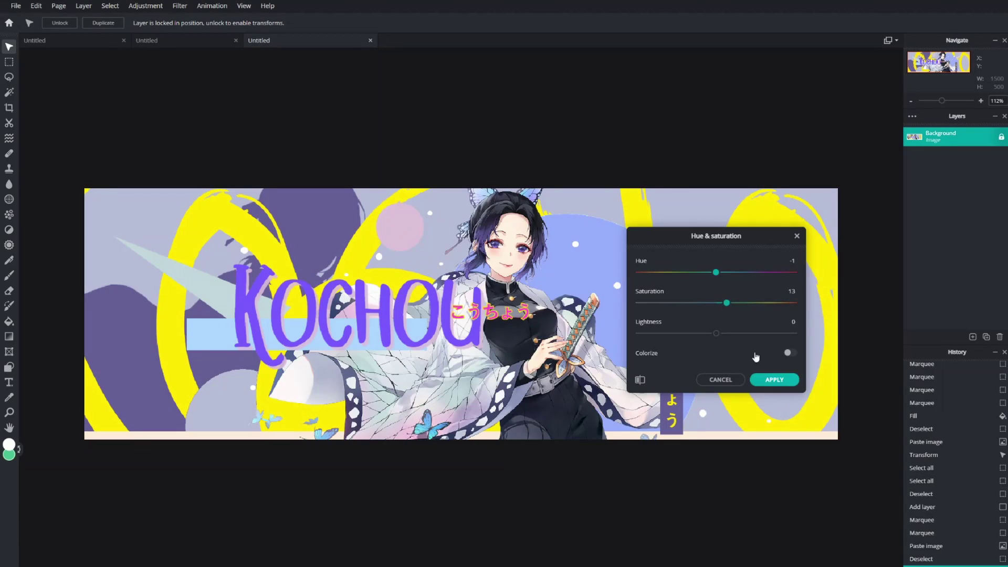
left_click(754, 376)
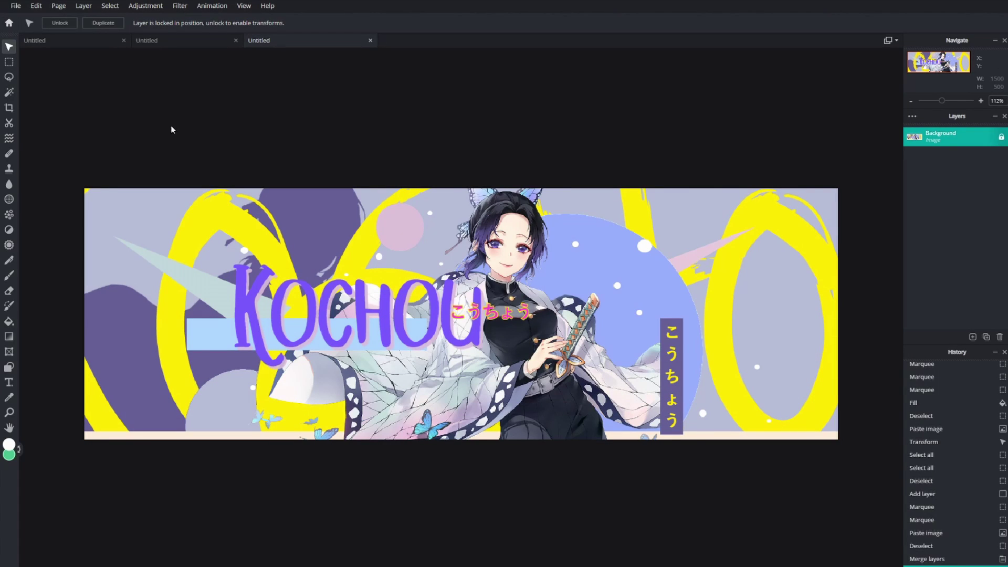
Apply the Mimic HDR adjustment to the flattened banner with amount 50 and contrast 20.
left_click(133, 7)
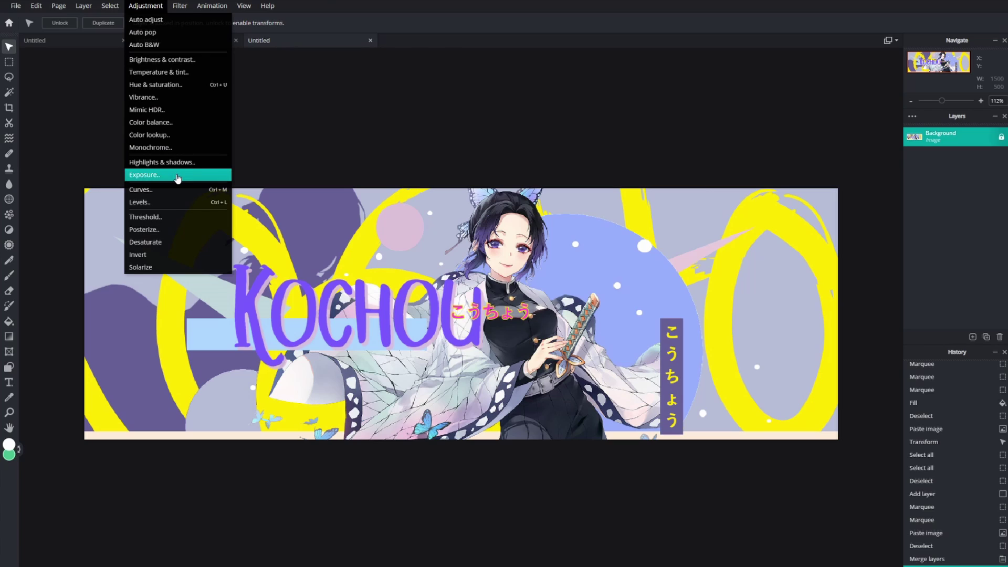
left_click(174, 110)
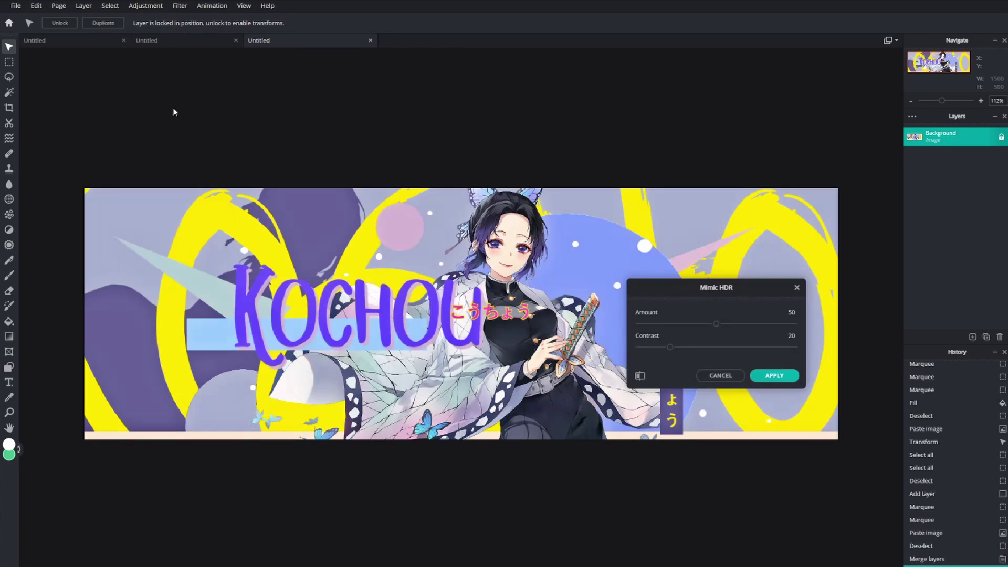
left_click(775, 375)
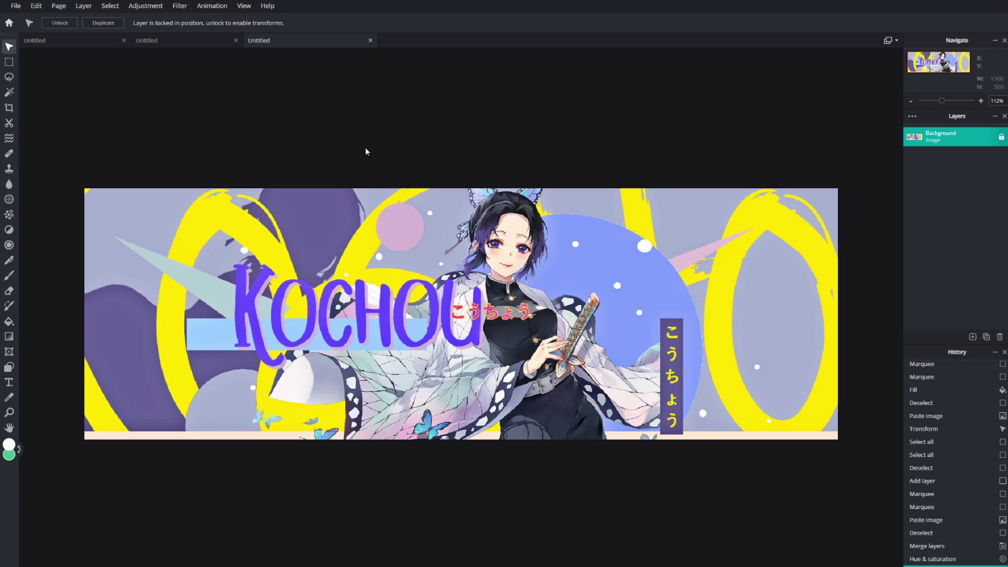
left_click(203, 7)
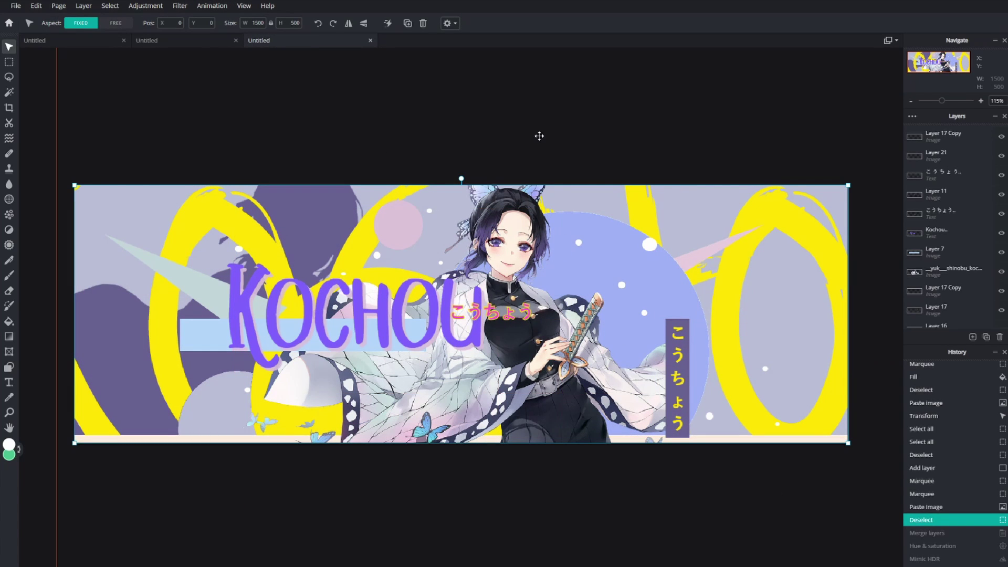
Replace the large purple Kochou title on the yellow banner with the placeholder text "name".
key("Escape")
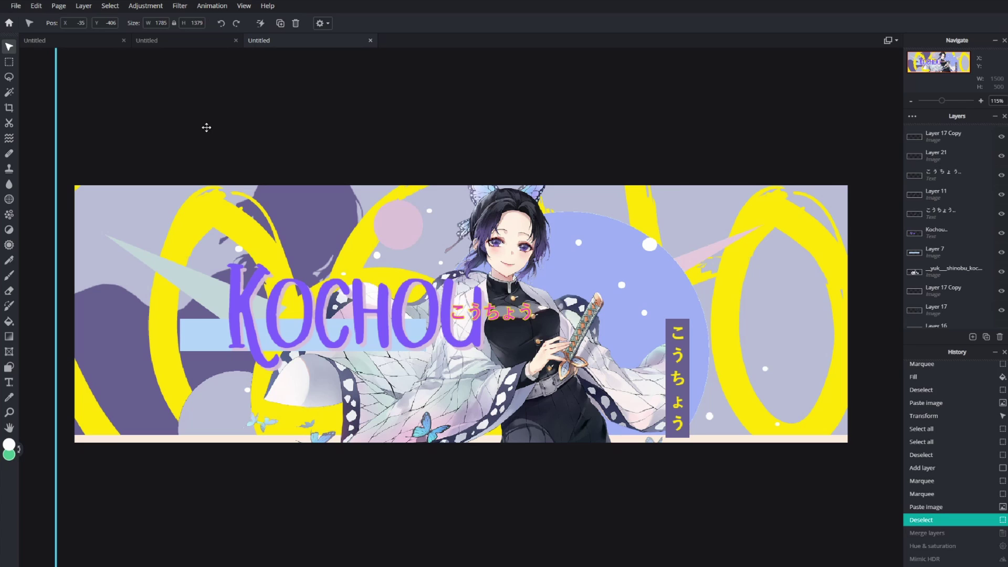
left_click(405, 297)
left_click(233, 315)
double_click(342, 282)
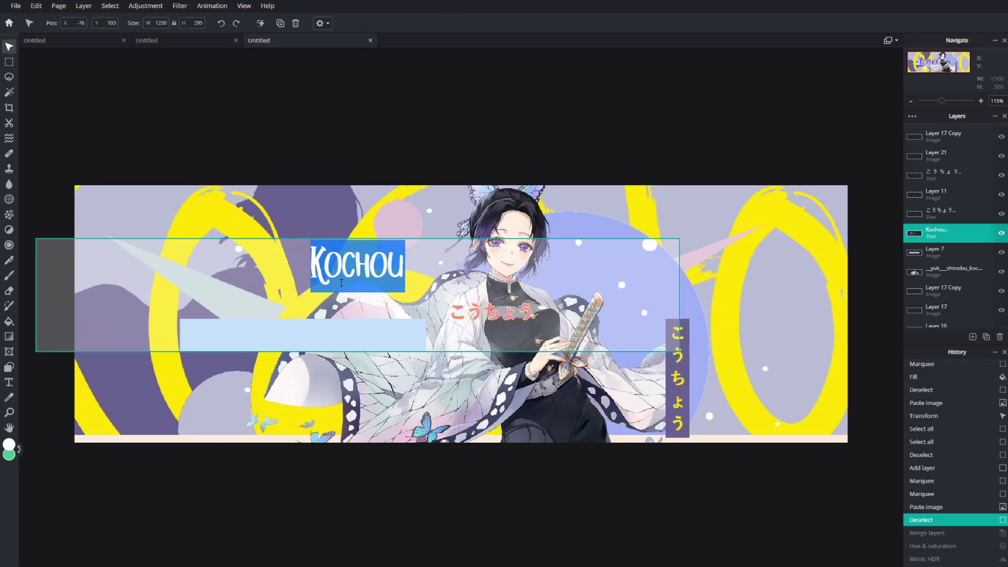
type("NAME")
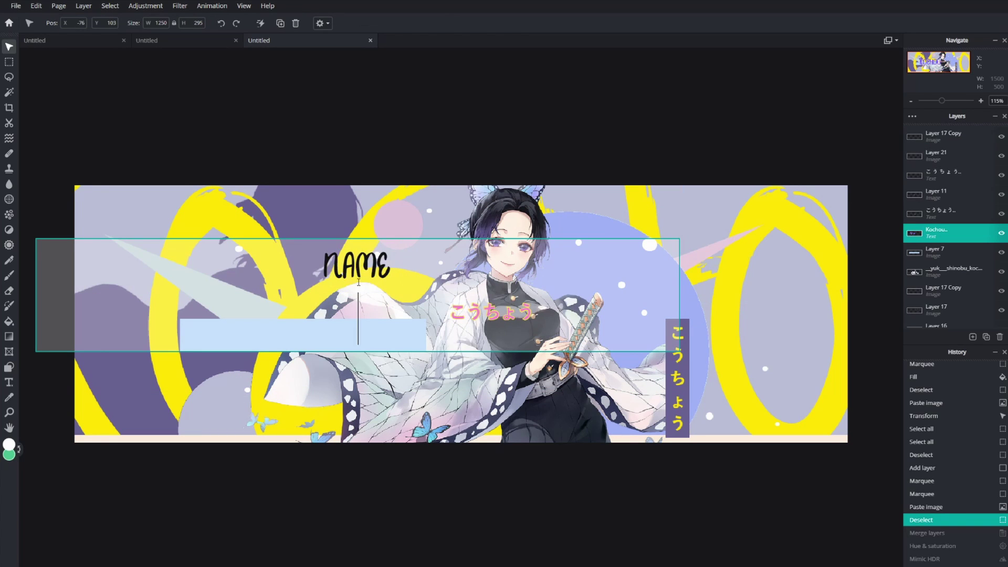
left_click(231, 172)
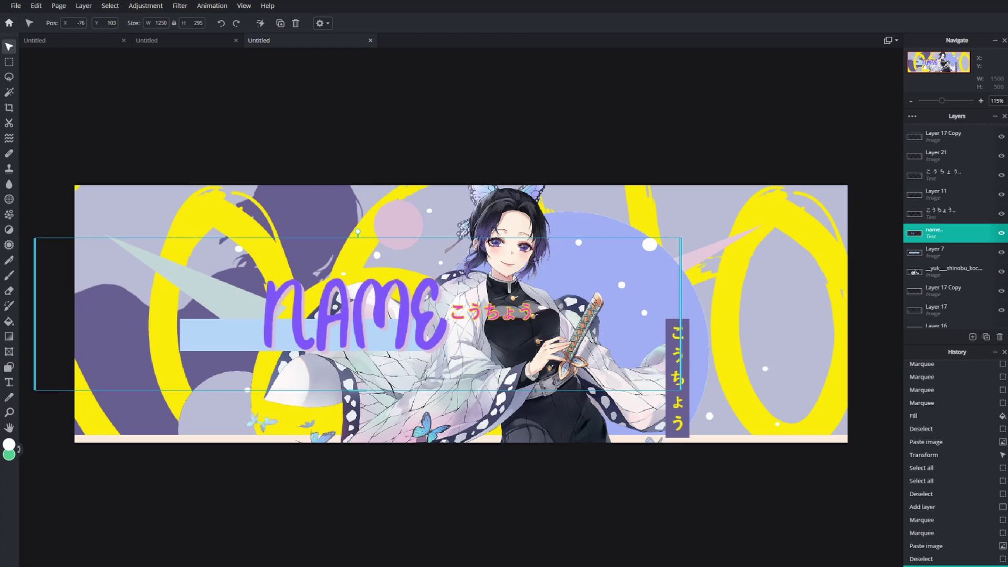
Compare the yellow banner with the pastel Kochou banner in the first open document.
left_click(66, 37)
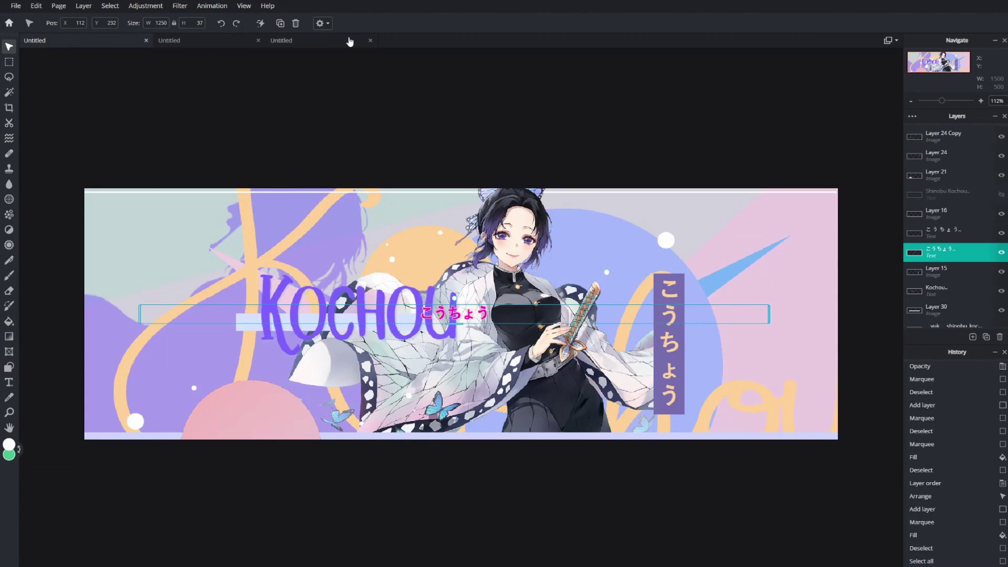
left_click(317, 41)
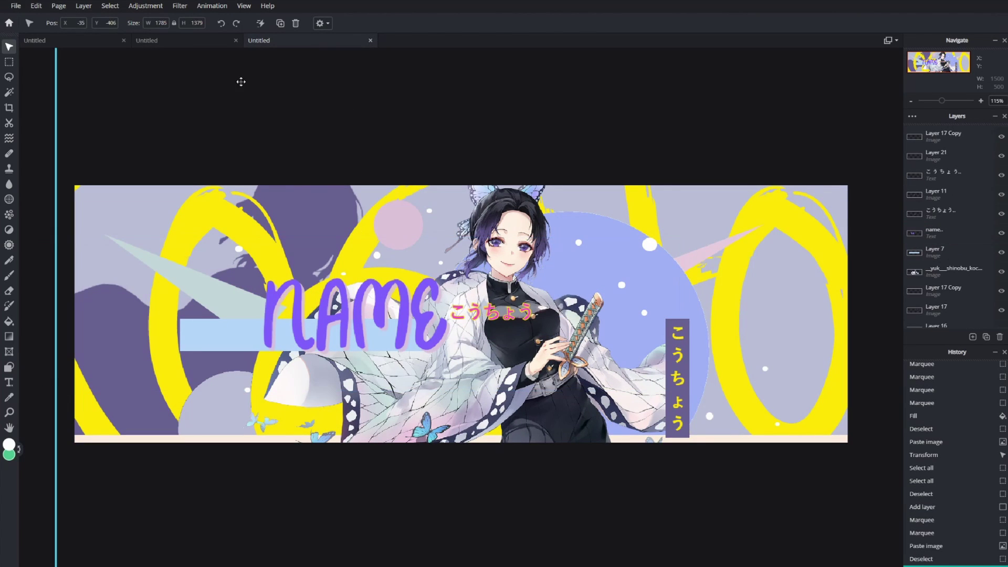
left_click(87, 40)
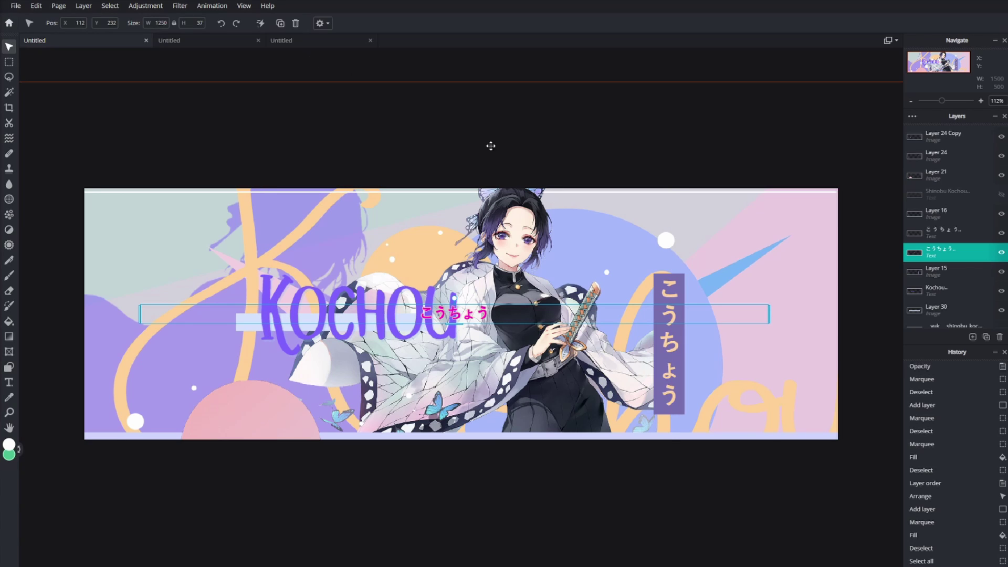
Try removing the centred anime character from the pastel banner and undo the deletion.
left_click(517, 212)
key("Delete")
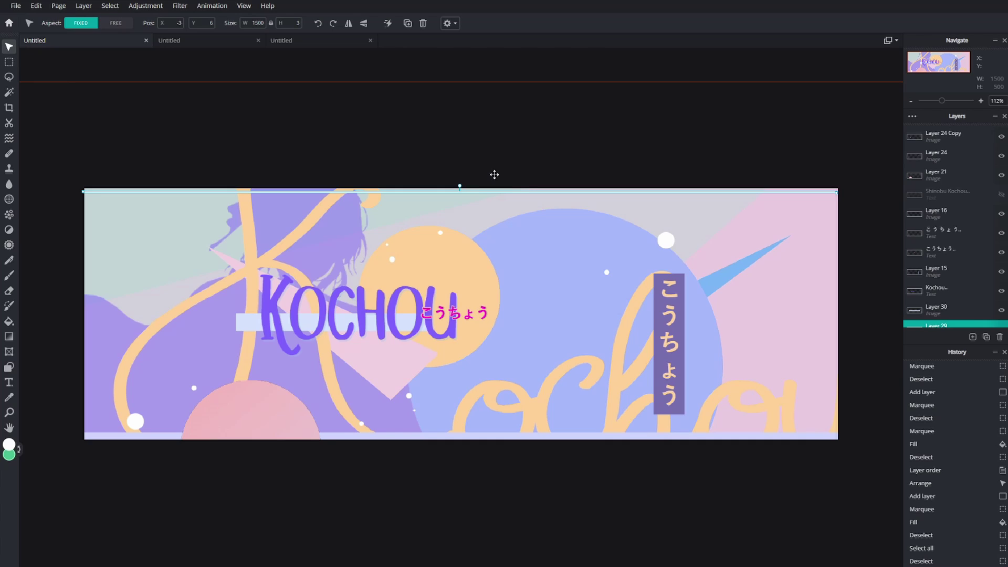
key("ctrl+z")
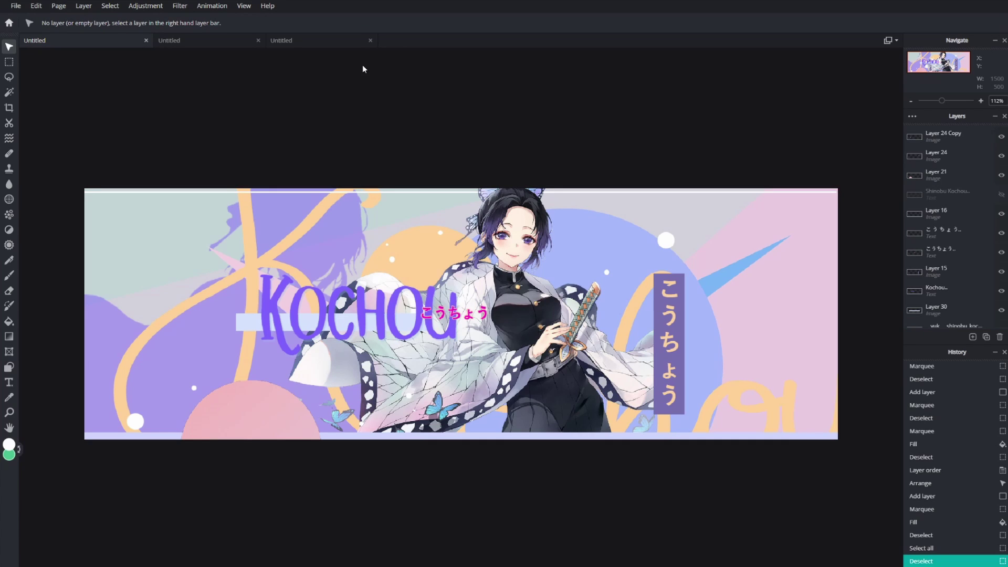